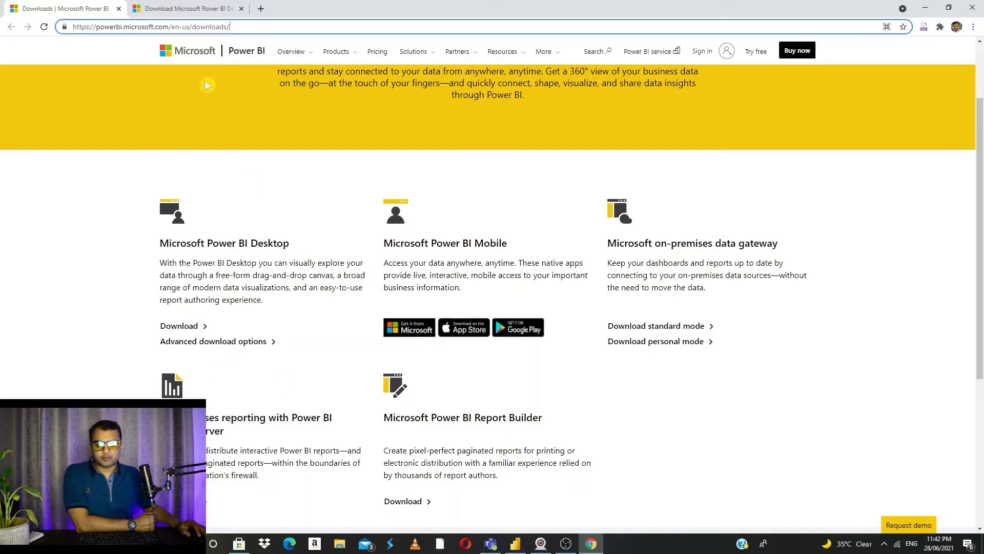
Check the Power BI Desktop page in the Microsoft Download Center, then switch to Microsoft Store and restart the Power BI Desktop installation.
click(182, 7)
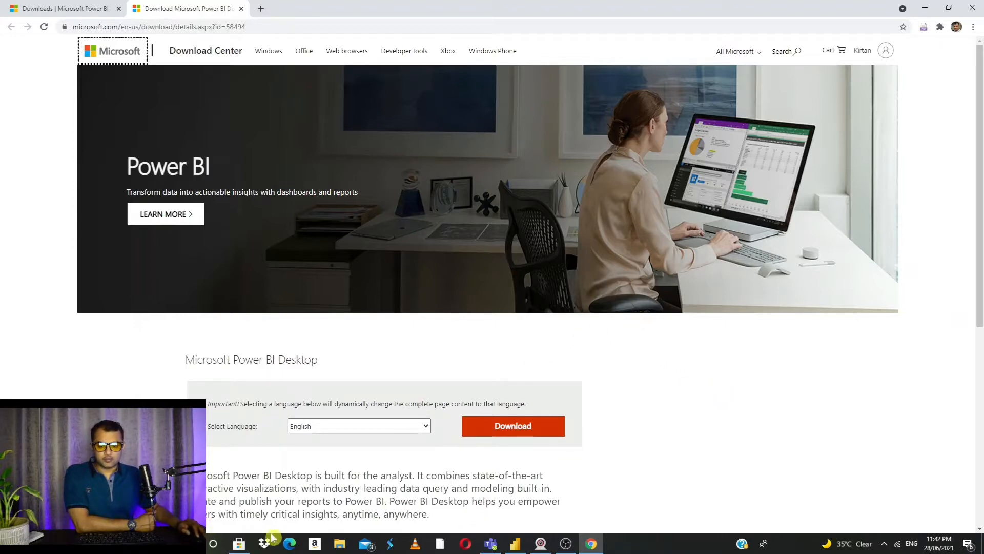
click(239, 544)
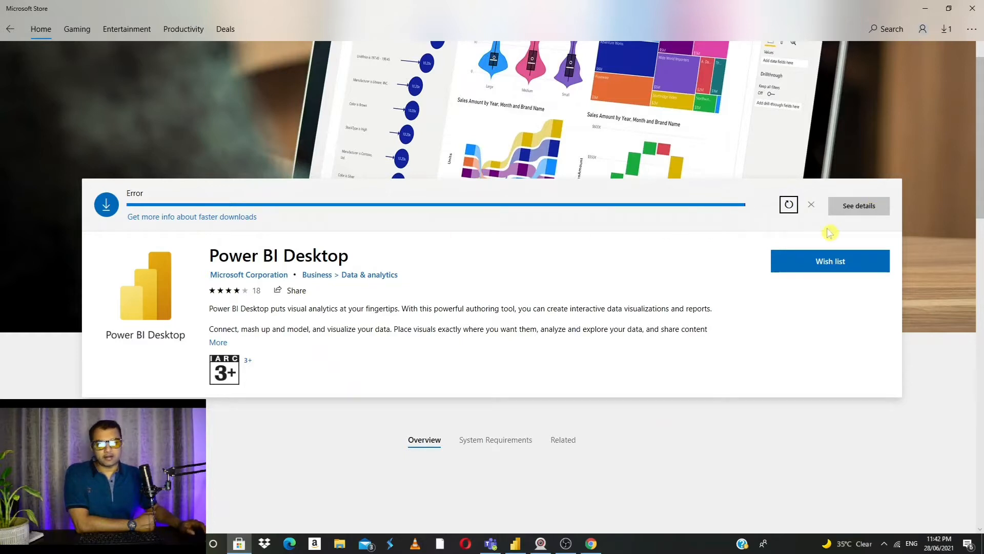
click(789, 205)
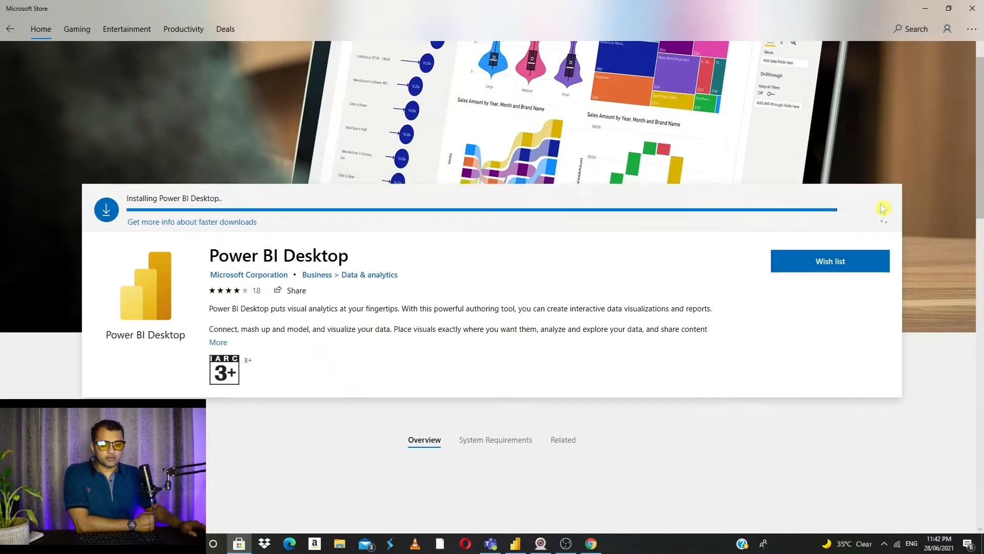
click(935, 11)
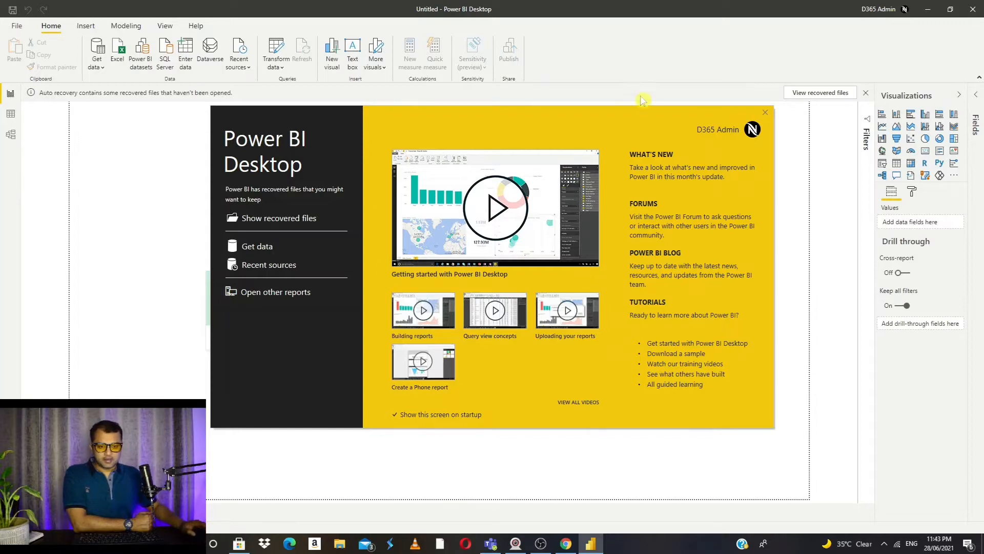
Dismiss the Power BI Desktop welcome screen and create a new blank report.
click(765, 112)
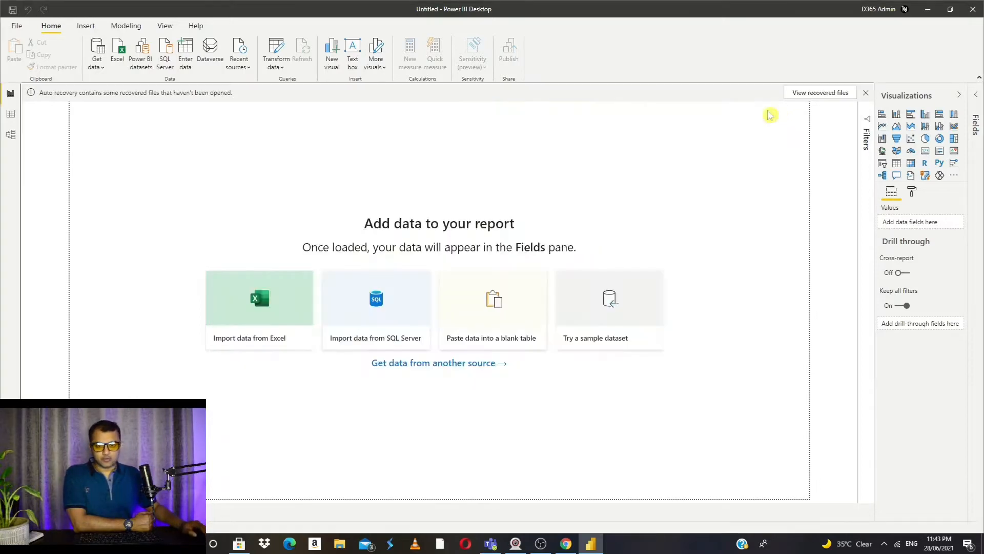
click(16, 26)
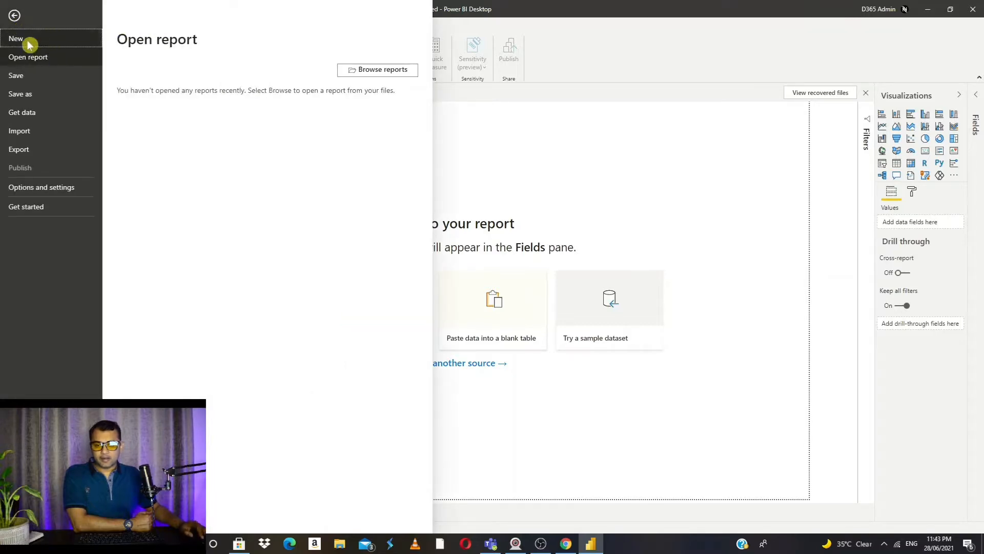
click(31, 39)
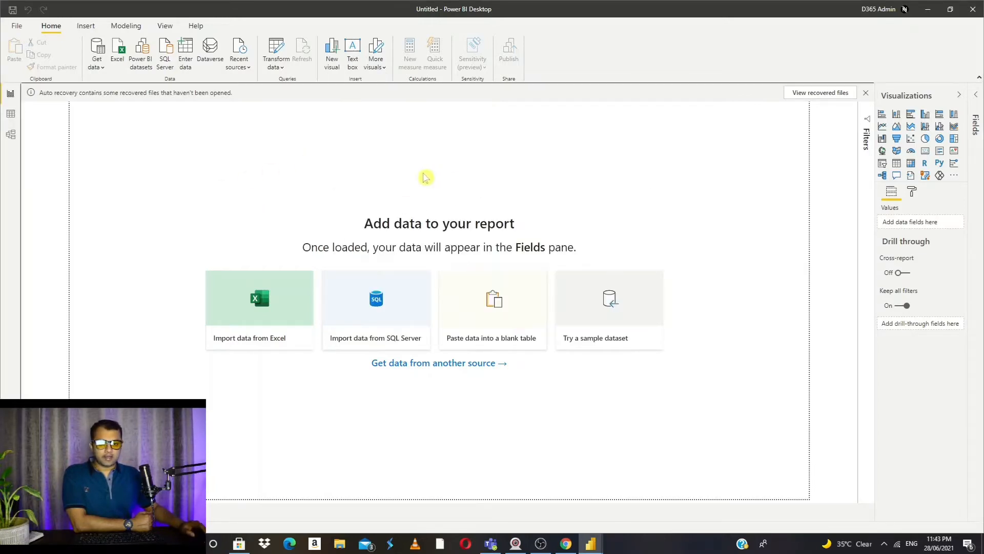
click(97, 66)
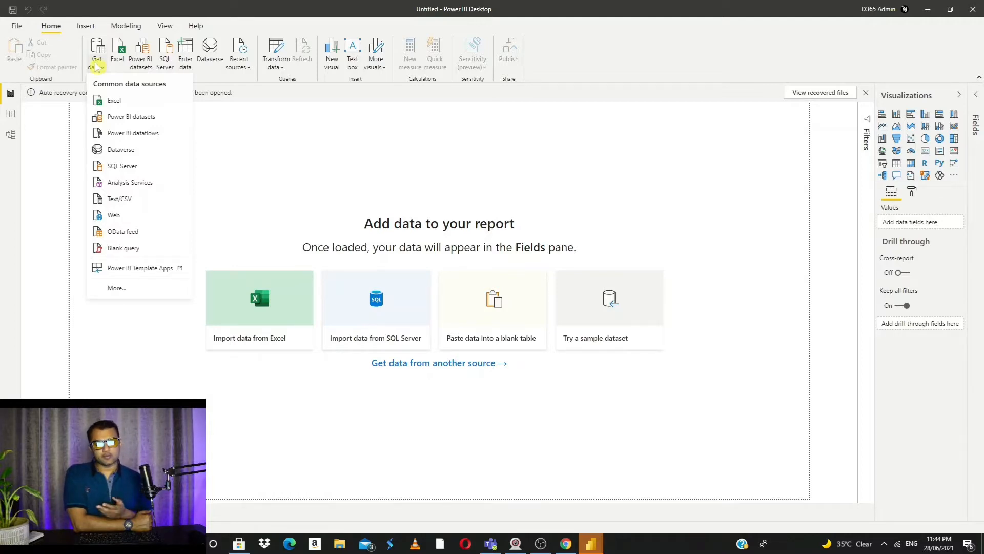
click(116, 288)
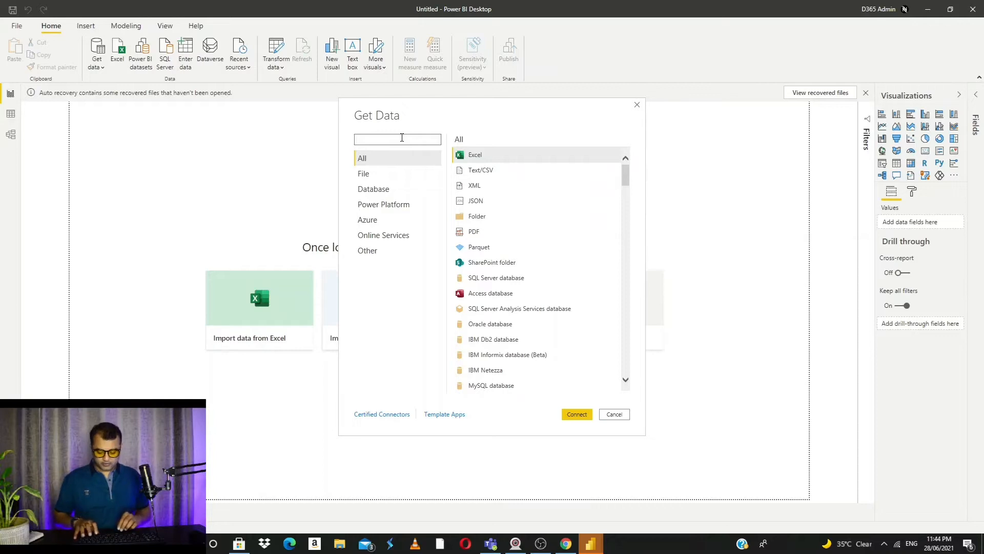
text(d)
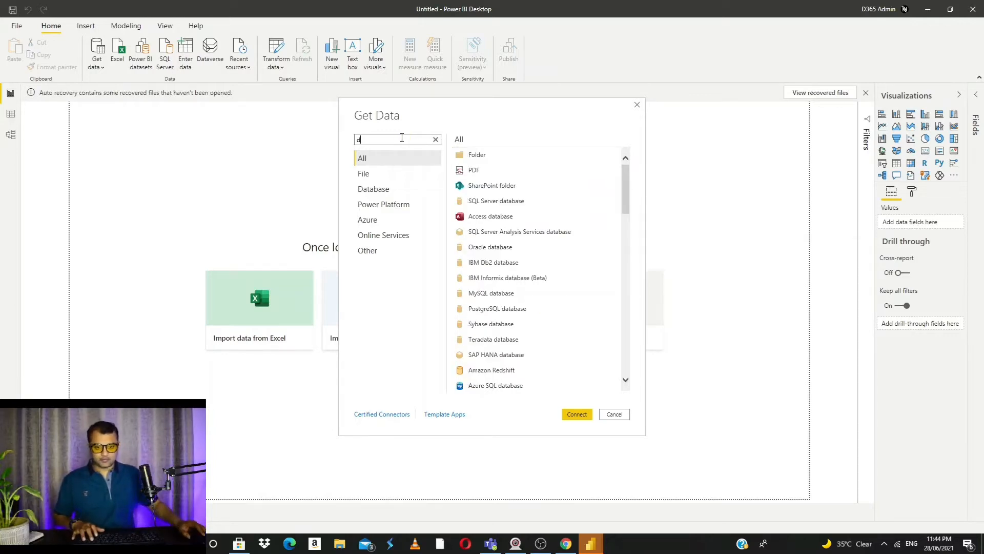
click(403, 239)
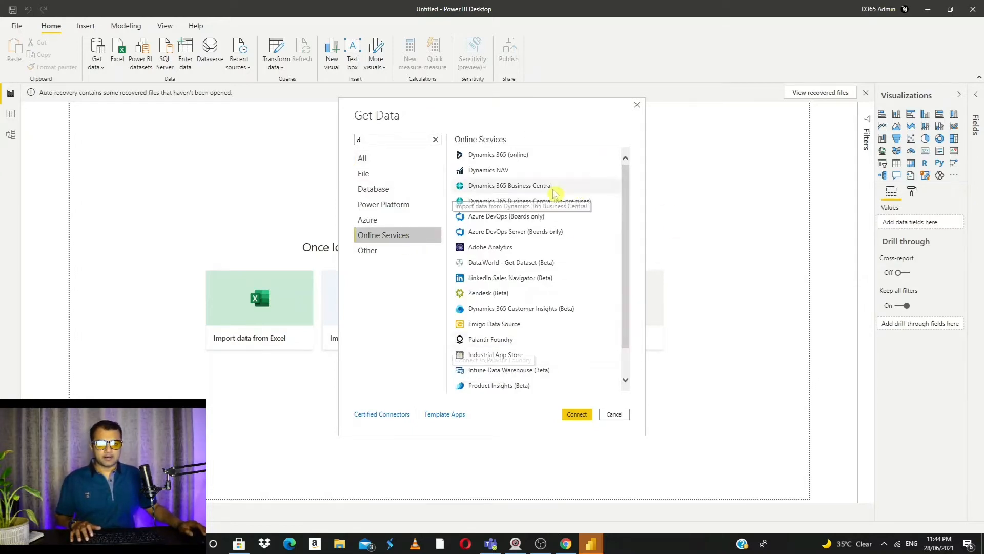
click(537, 154)
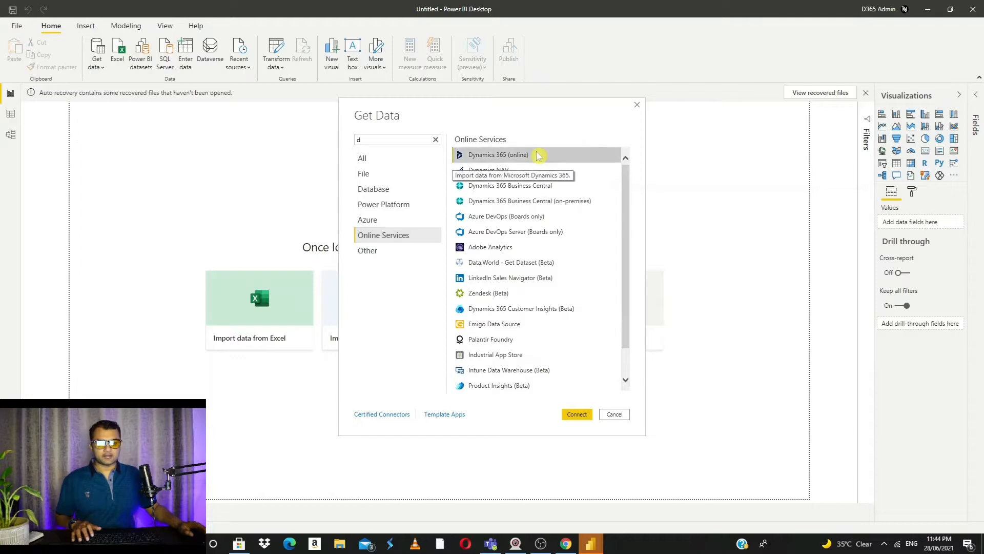
click(577, 413)
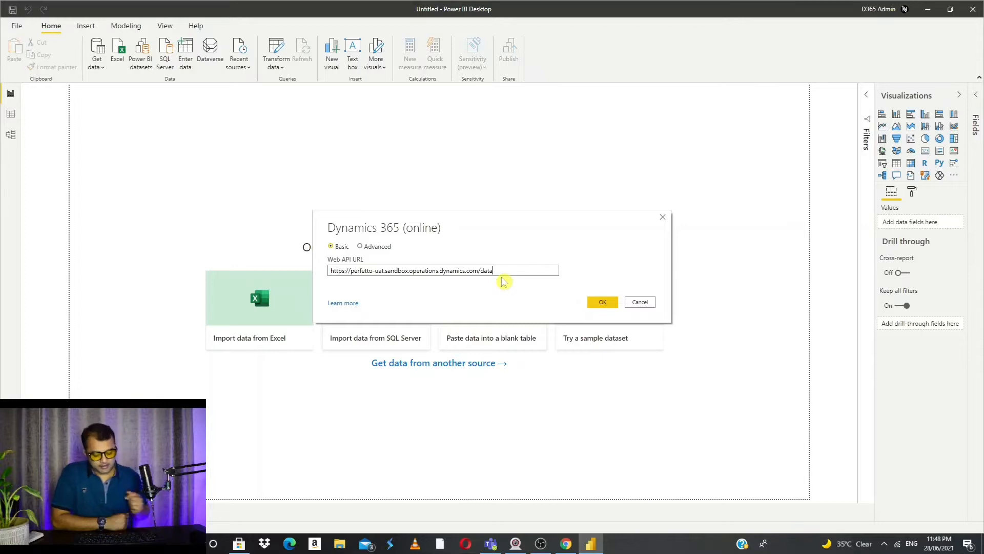
click(604, 302)
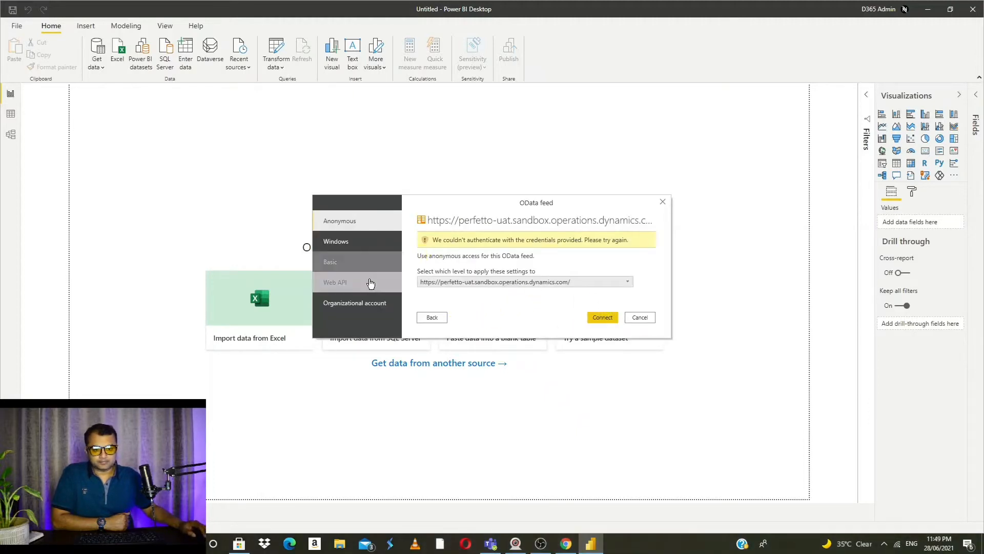
click(369, 303)
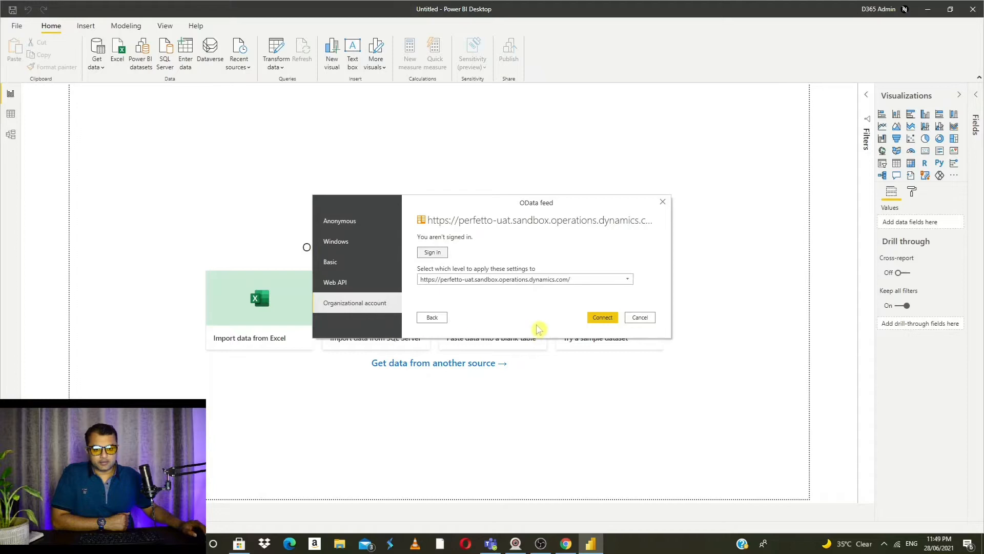
click(604, 318)
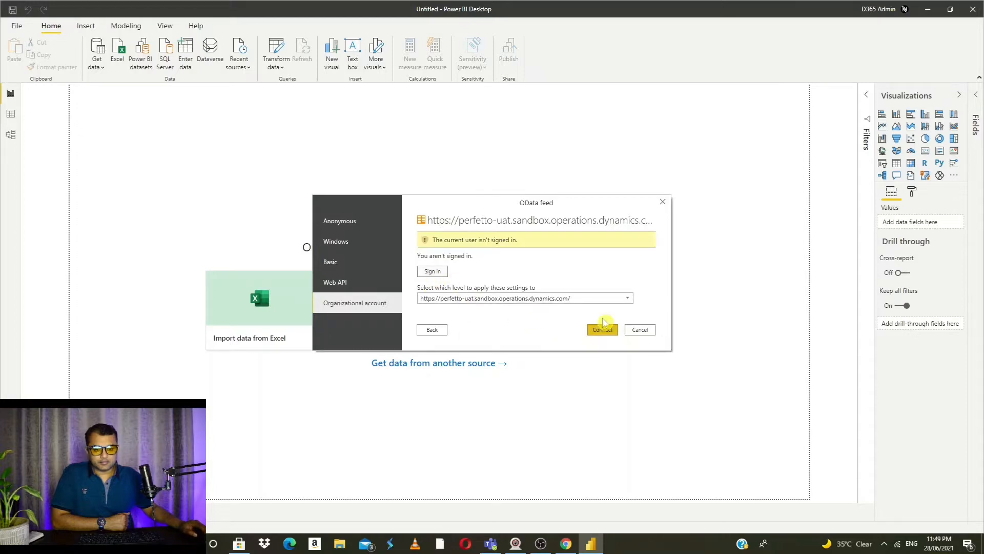
click(591, 300)
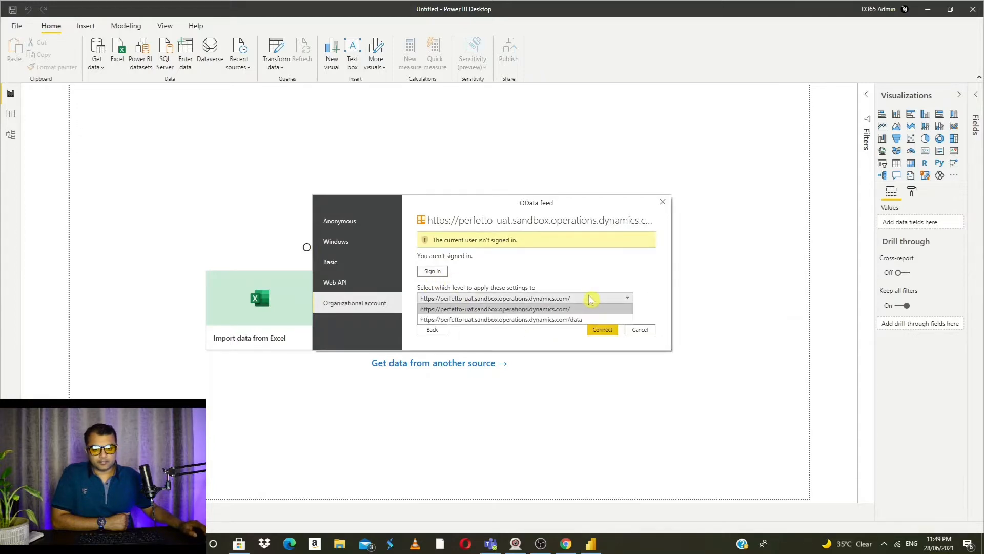
click(590, 320)
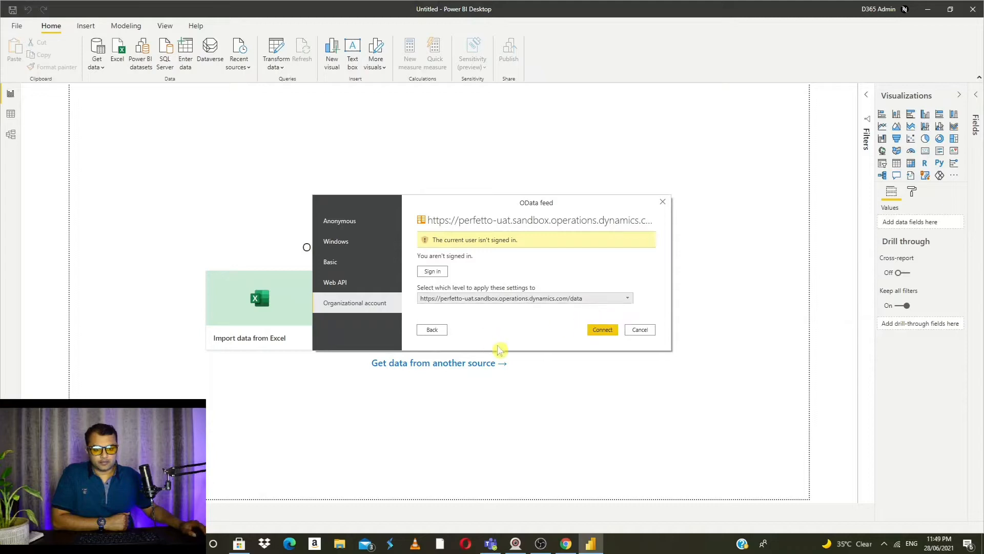
click(603, 331)
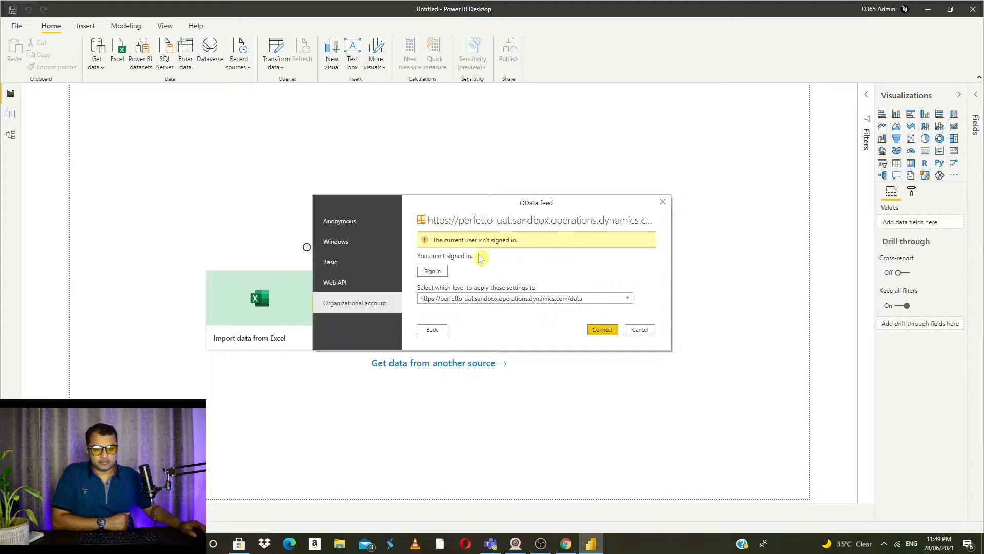
Sign in with the listed admin account by entering the account password, and connect to the OData feed.
click(433, 273)
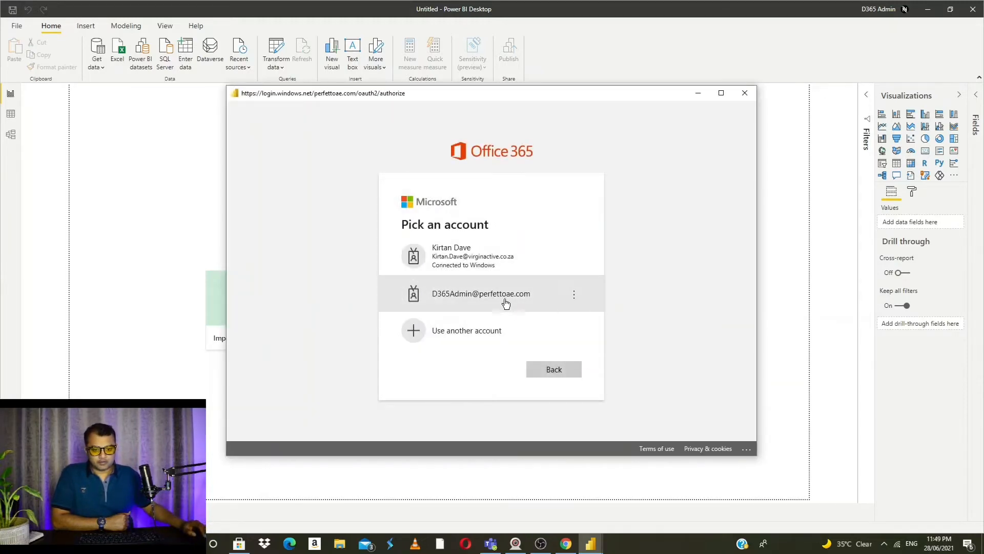
click(505, 302)
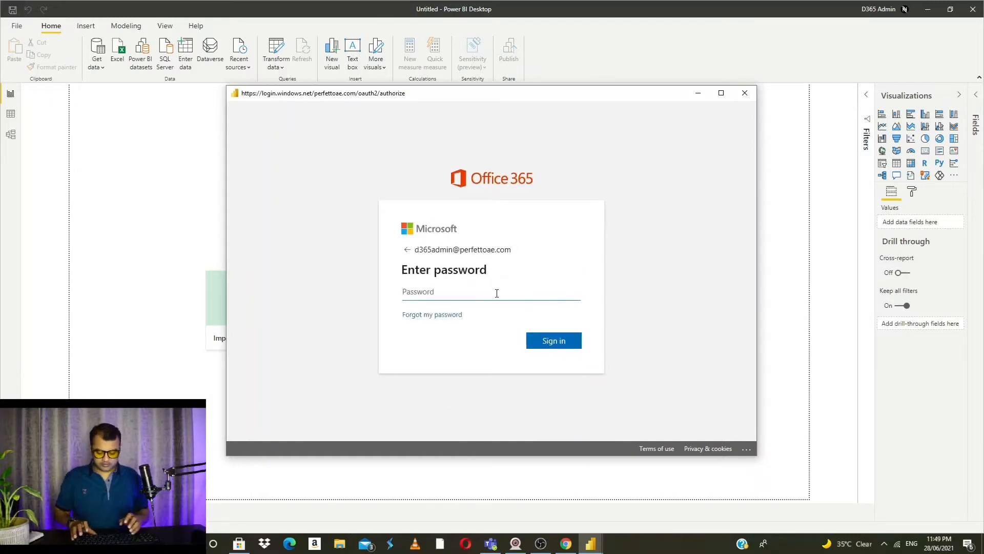
text(•••••••)
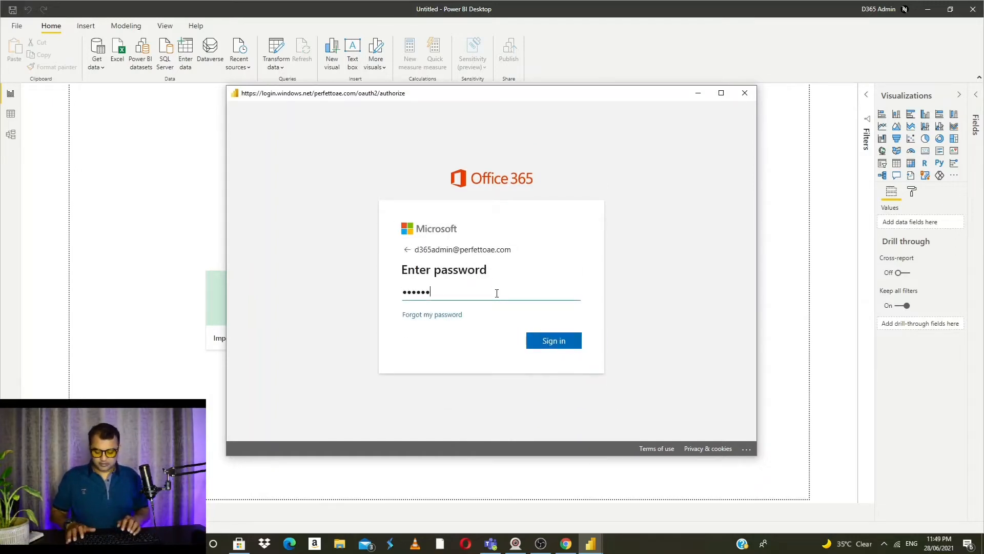
key(BackSpace)
key(BackSpace)
key(BackSpace)
key(BackSpace)
key(BackSpace)
key(BackSpace)
key(BackSpace)
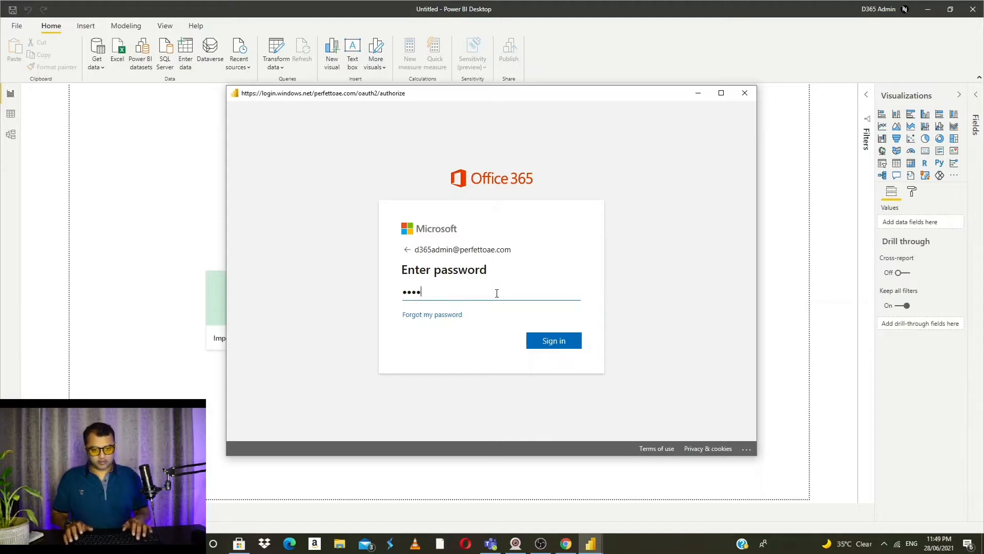
text(••)
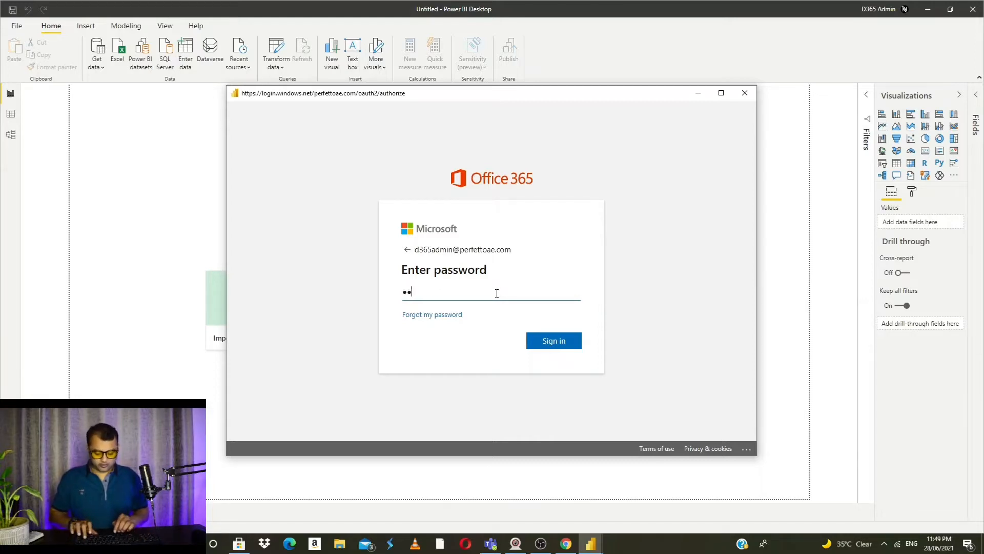
text(•••••••)
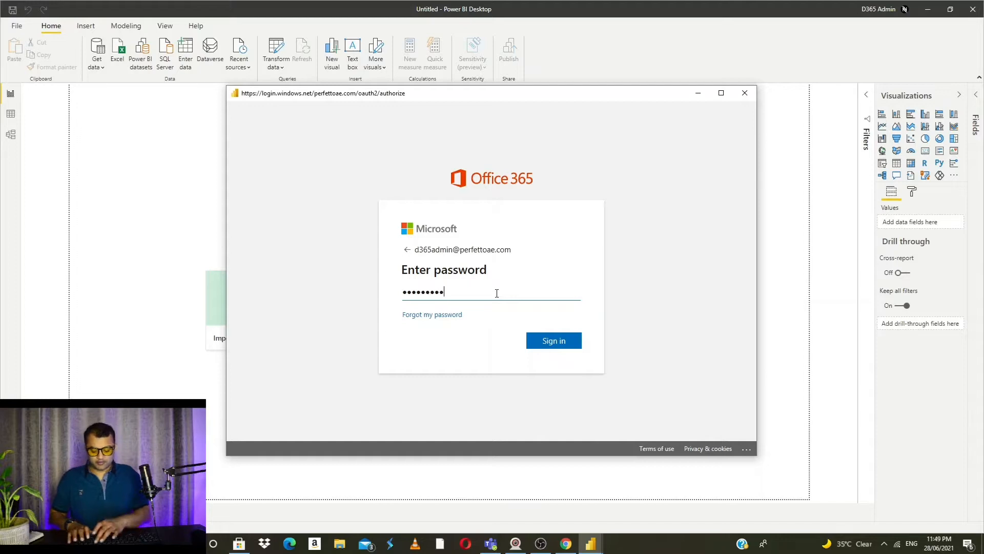
text(••)
key(Return)
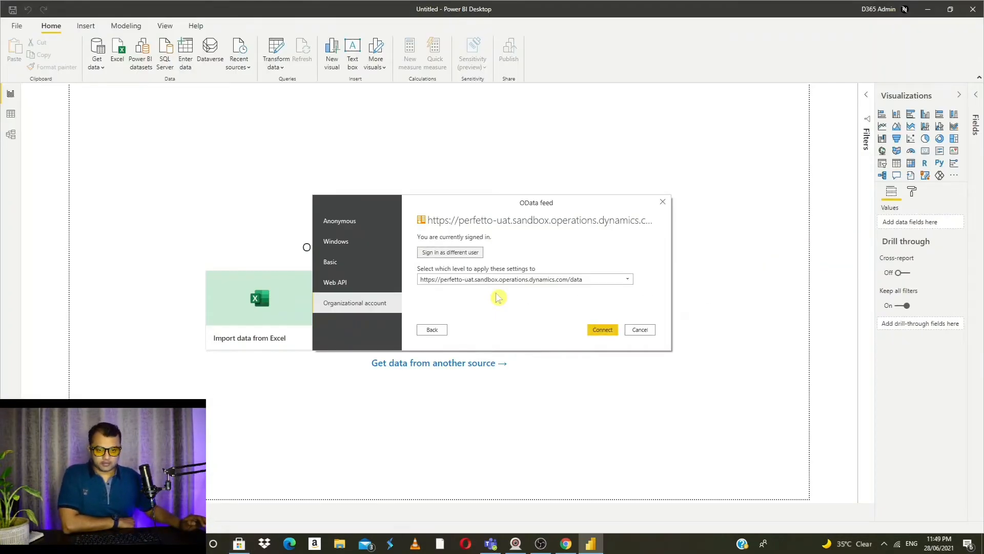
click(600, 336)
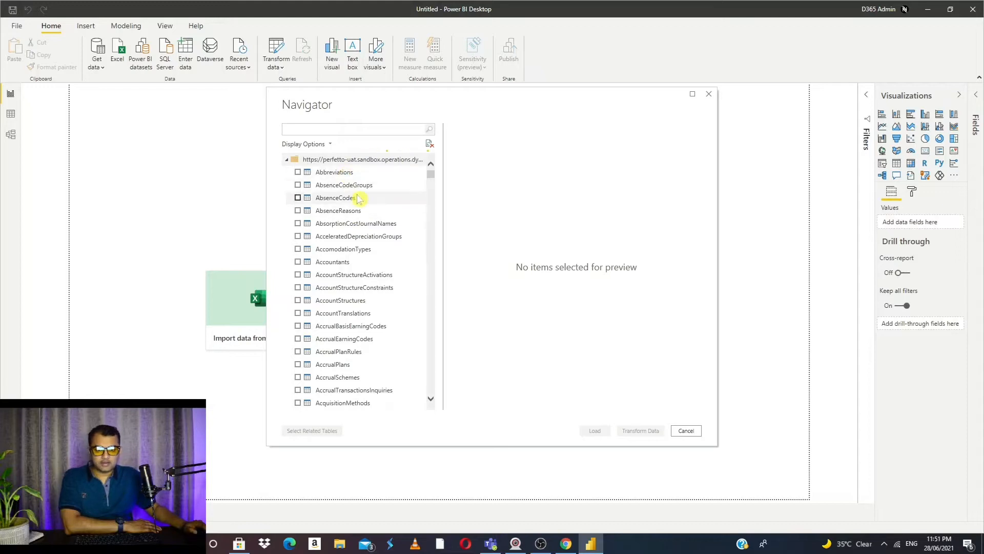
Examine the list of Dynamics 365 tables offered by the OData feed and close the Navigator without loading any.
scroll(362, 200, down, 10)
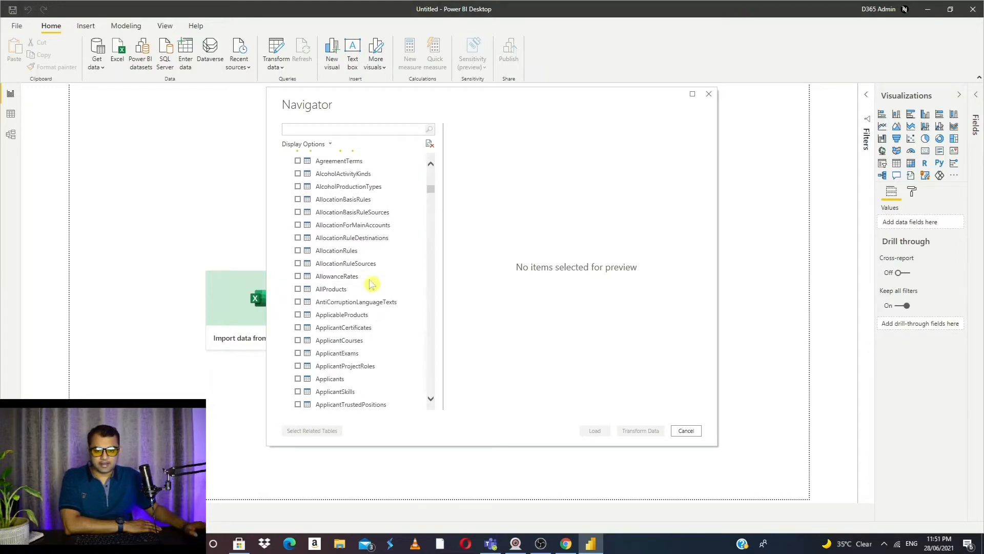
scroll(371, 283, down, 15)
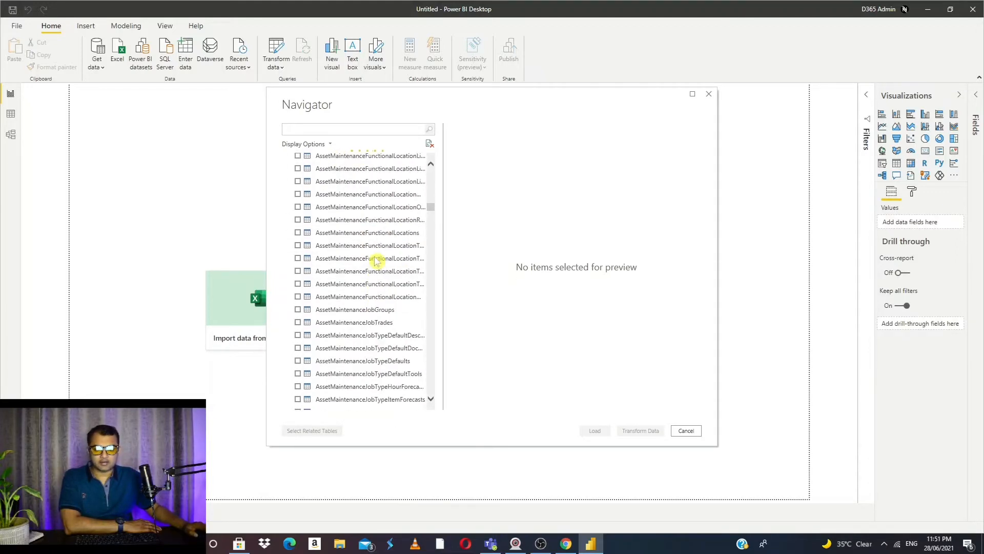
scroll(376, 260, down, 15)
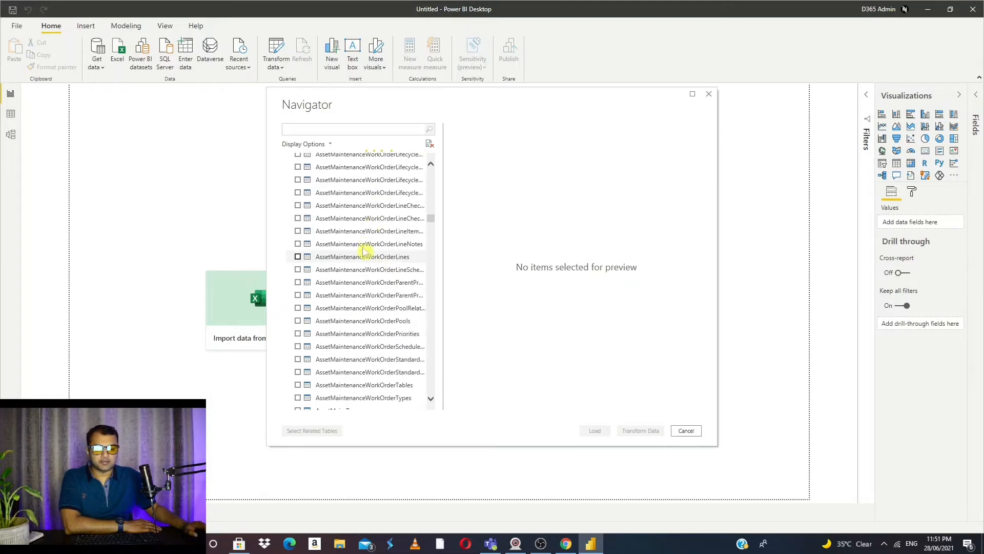
scroll(364, 251, down, 15)
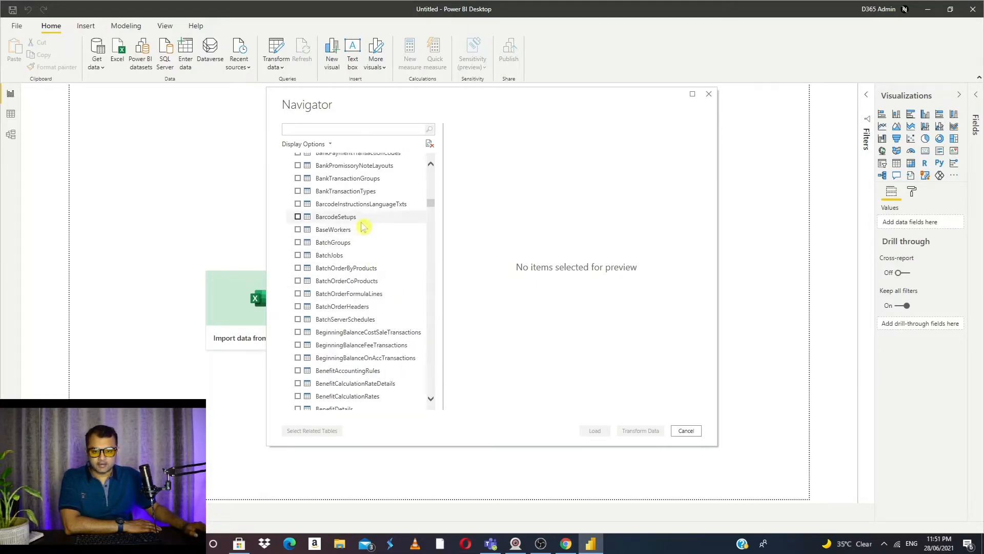
scroll(365, 230, down, 15)
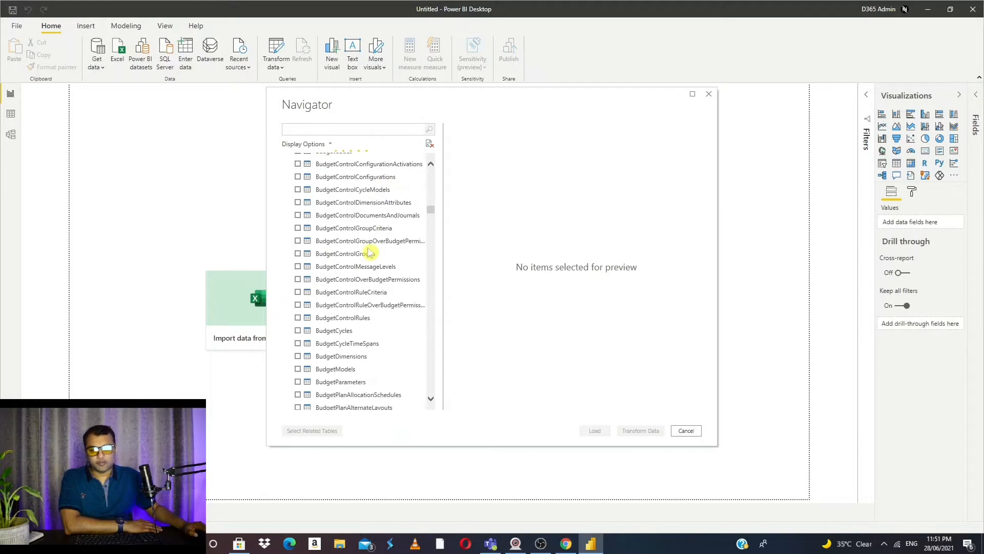
scroll(370, 253, down, 10)
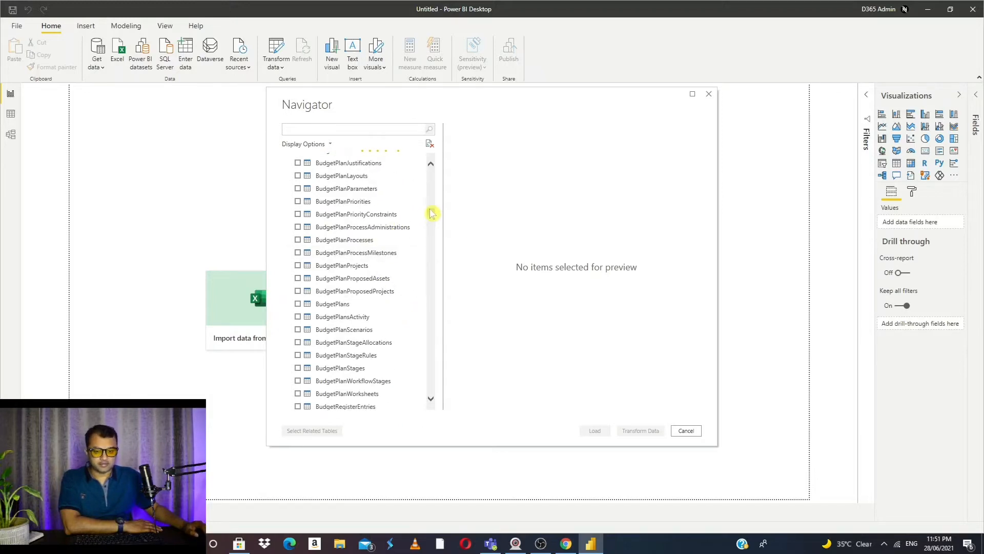
drag(431, 210, 428, 169)
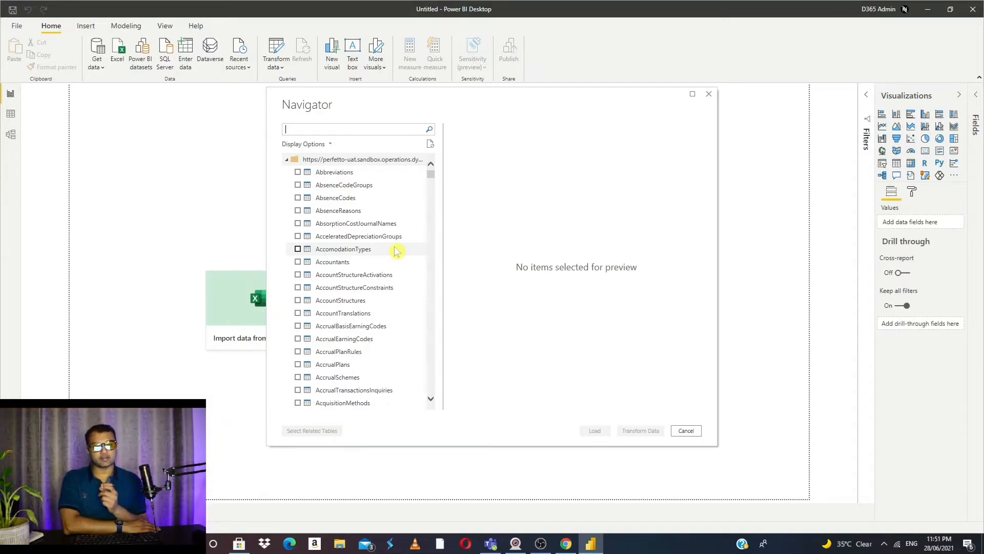
click(686, 431)
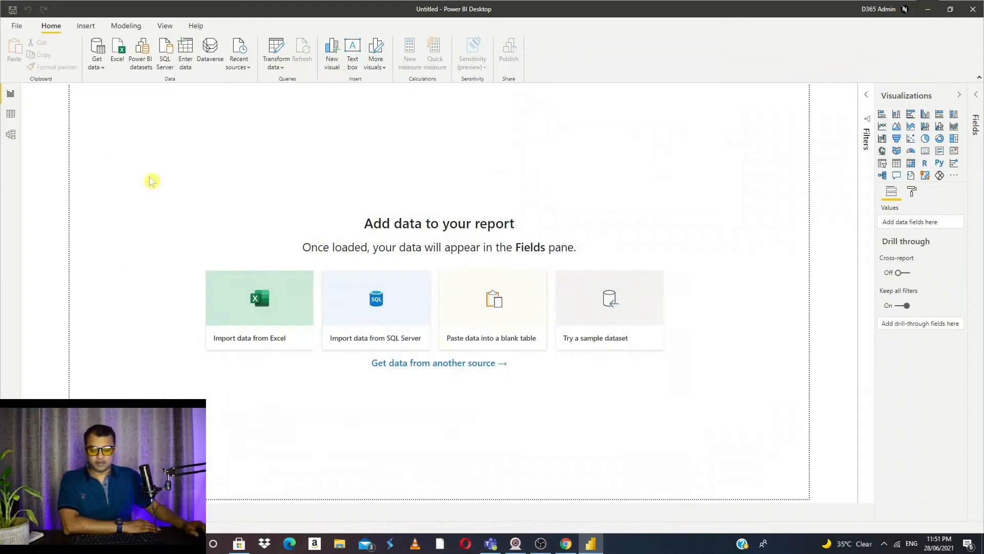
click(100, 65)
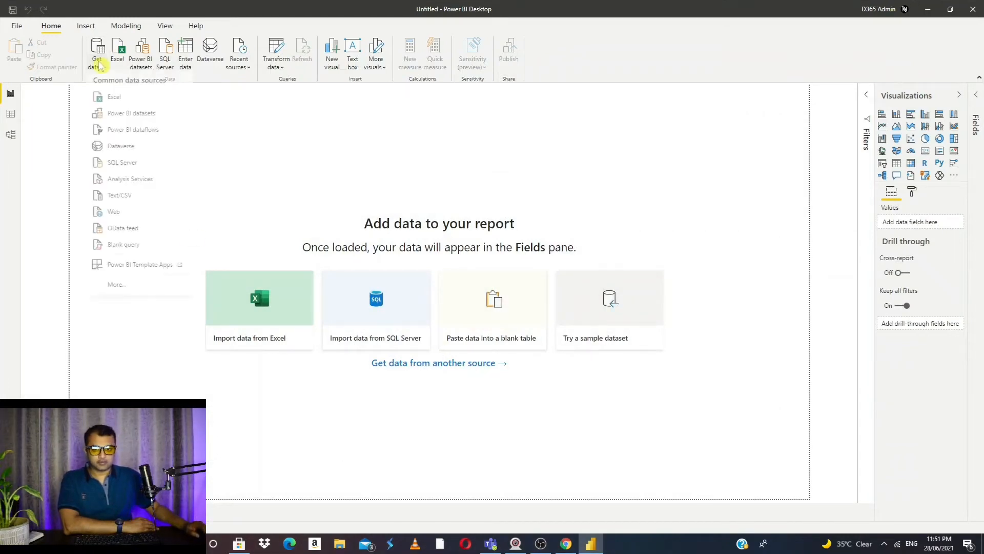
click(124, 232)
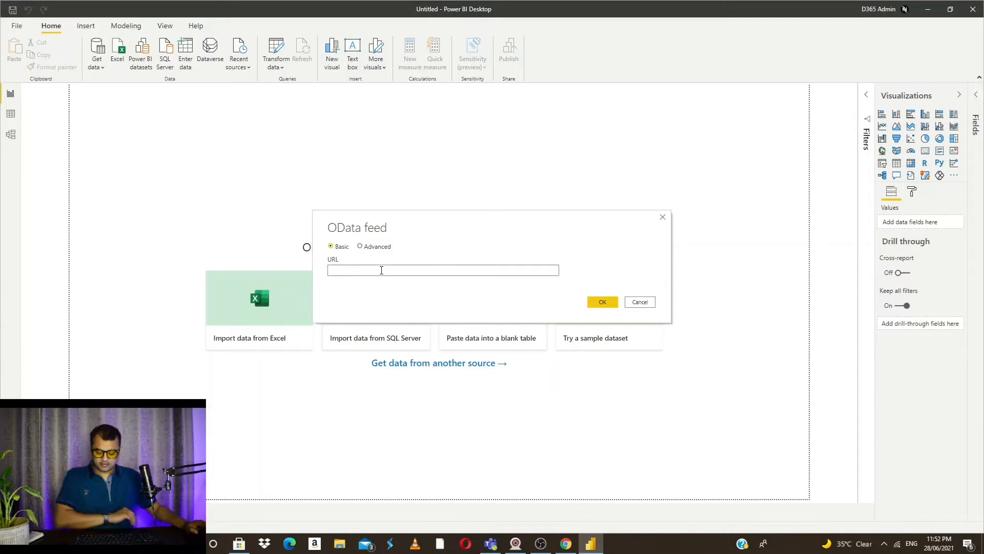
text(https://perfetto-uat.sandbox.operations.dynamics.com/)
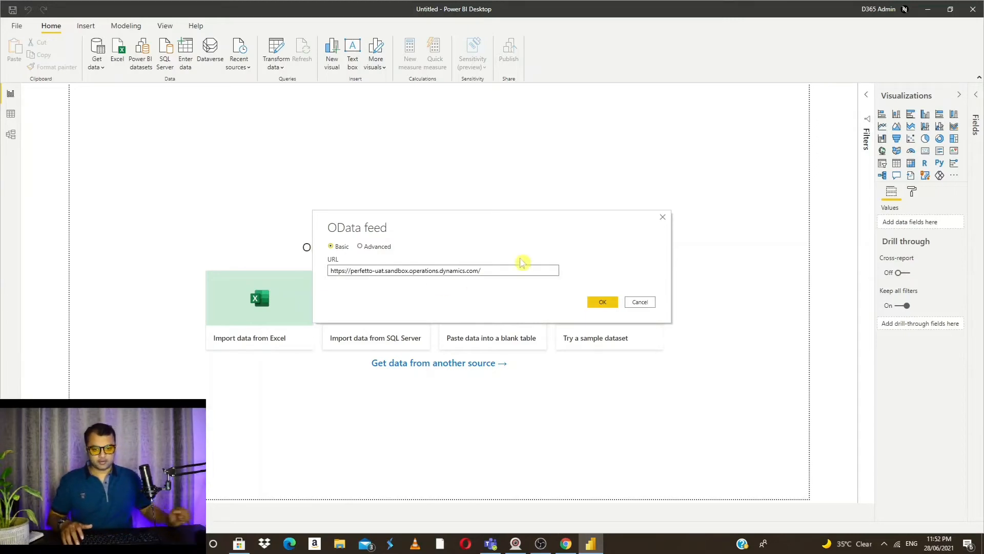
text(data)
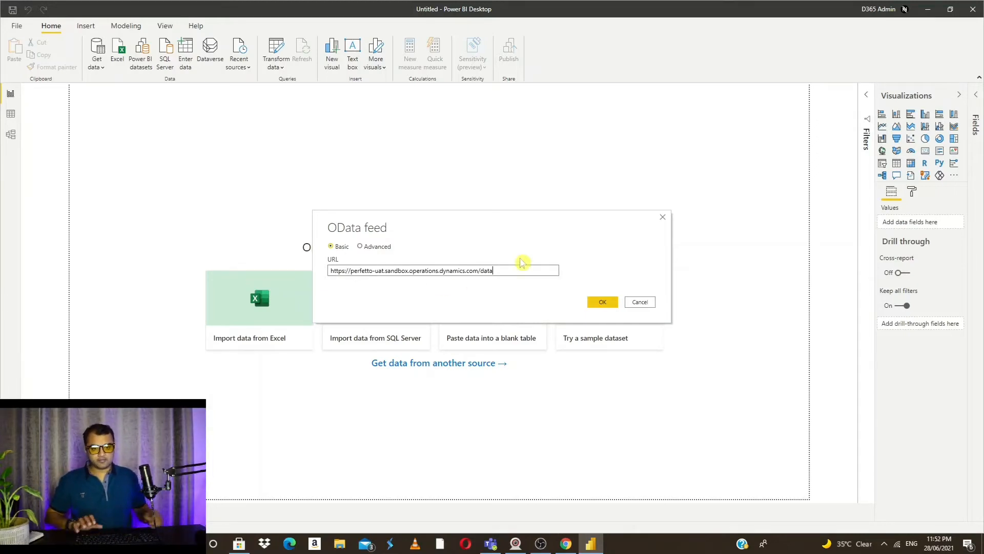
click(603, 302)
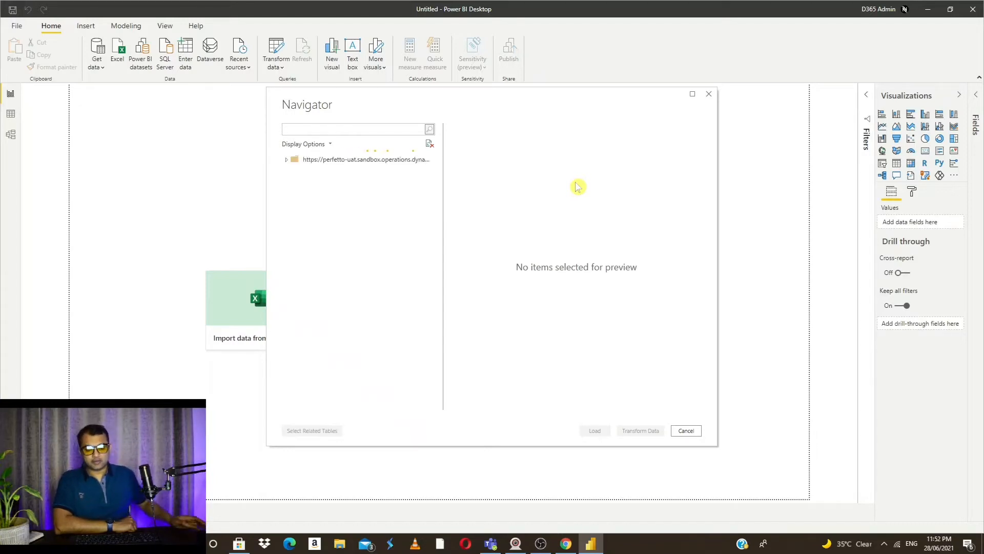
Expand the OData feed, examine its list of Dynamics 365 tables, and close the Navigator without loading any.
click(287, 159)
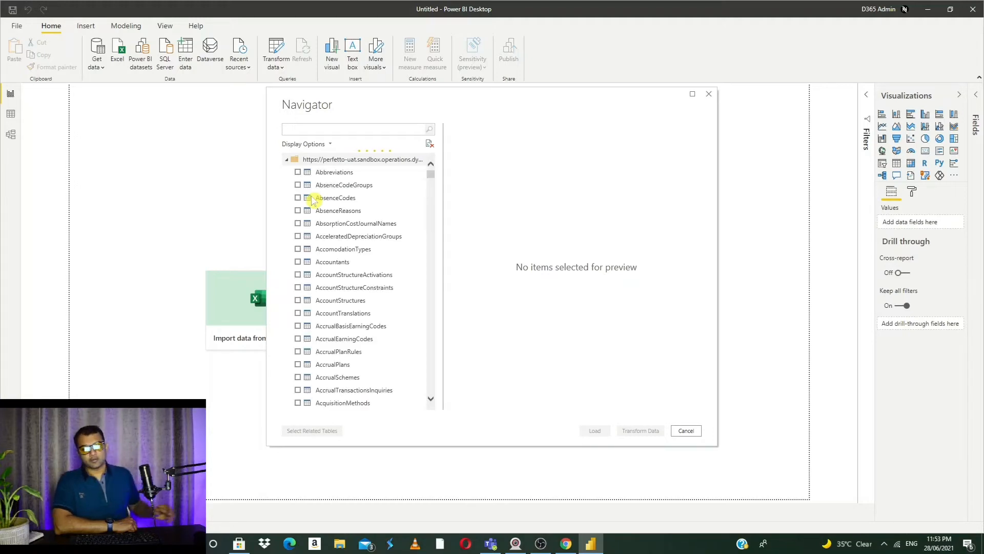
scroll(398, 275, down, 20)
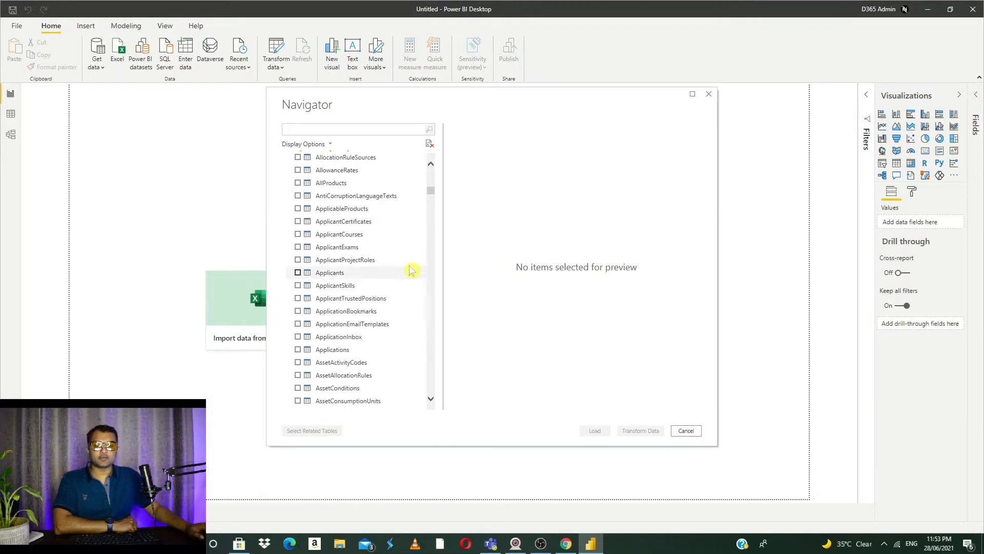
scroll(411, 262, down, 10)
drag(432, 208, 439, 149)
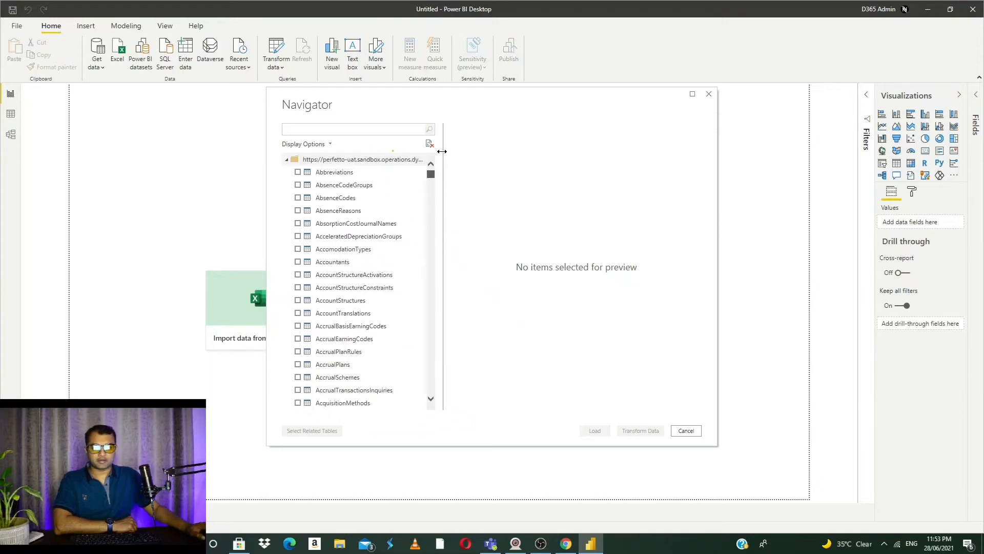
click(687, 430)
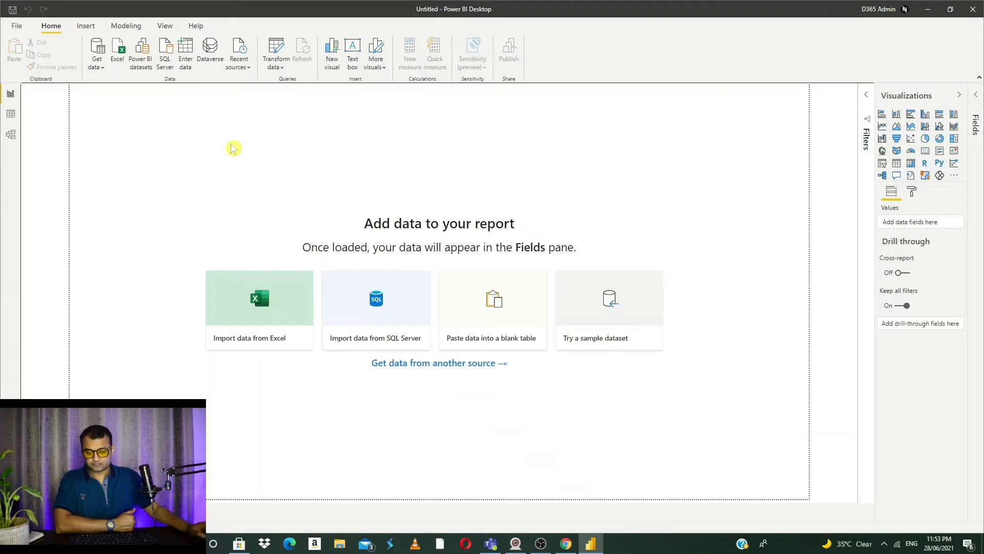
Search the full list of data sources for "customer engagement", and shorten the search to "customer".
click(101, 71)
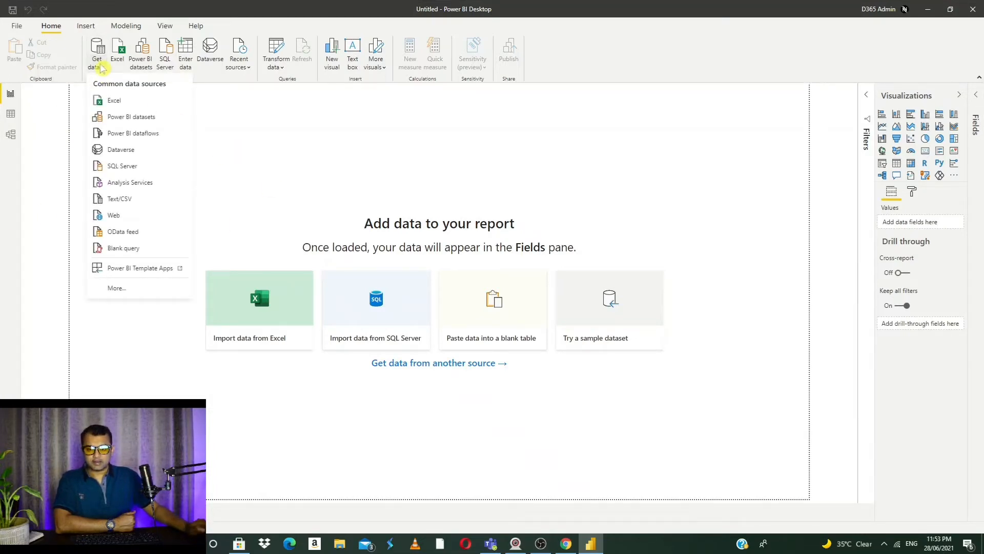
click(138, 294)
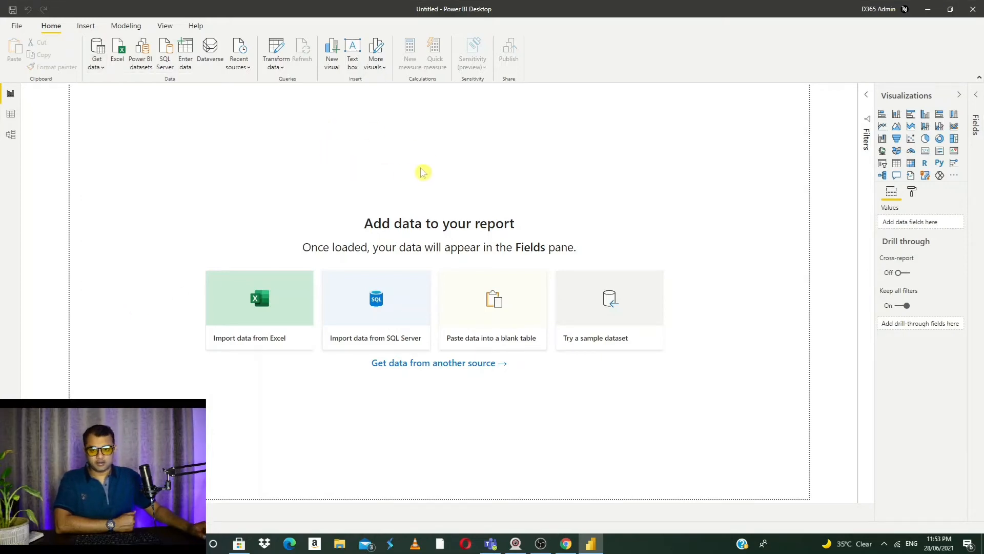
click(94, 70)
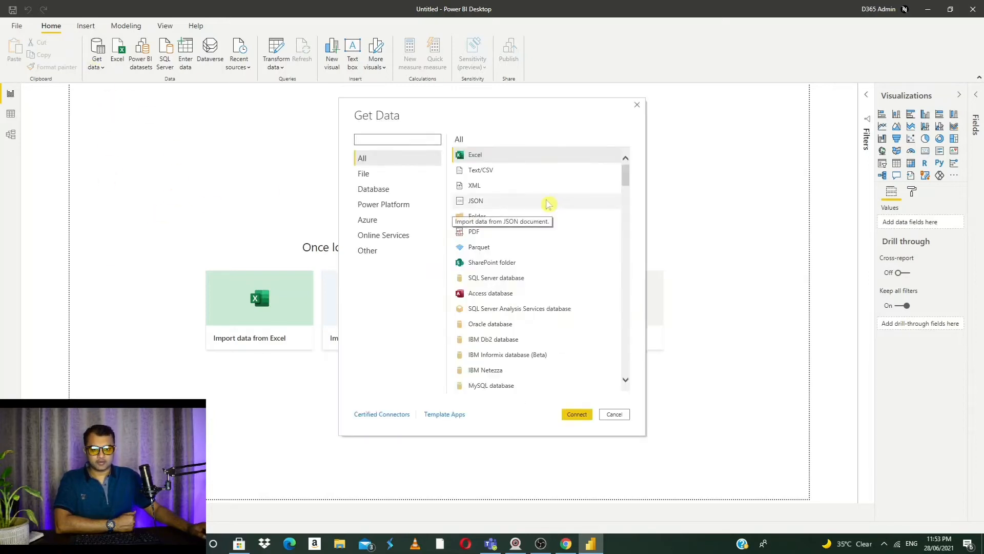
click(400, 142)
text(custom)
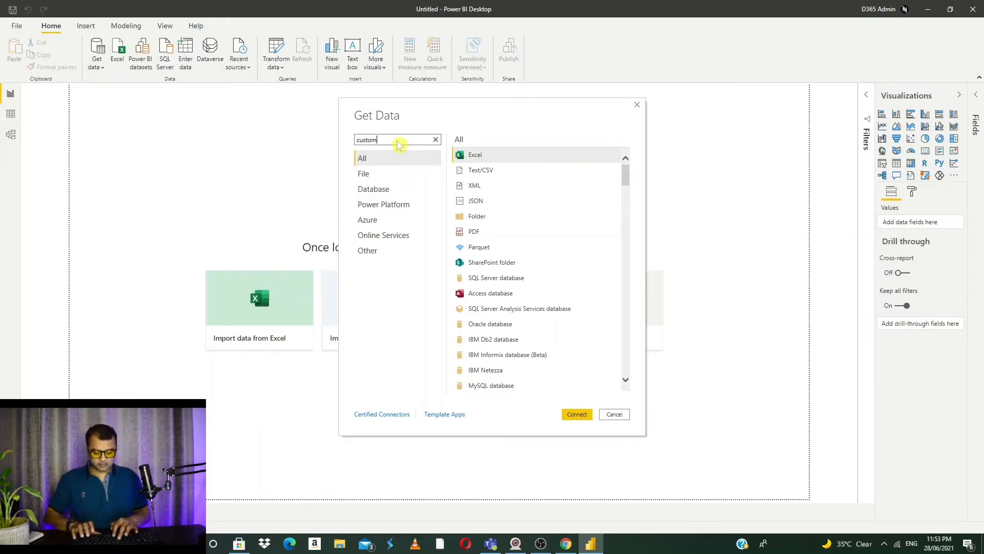
text(er eng)
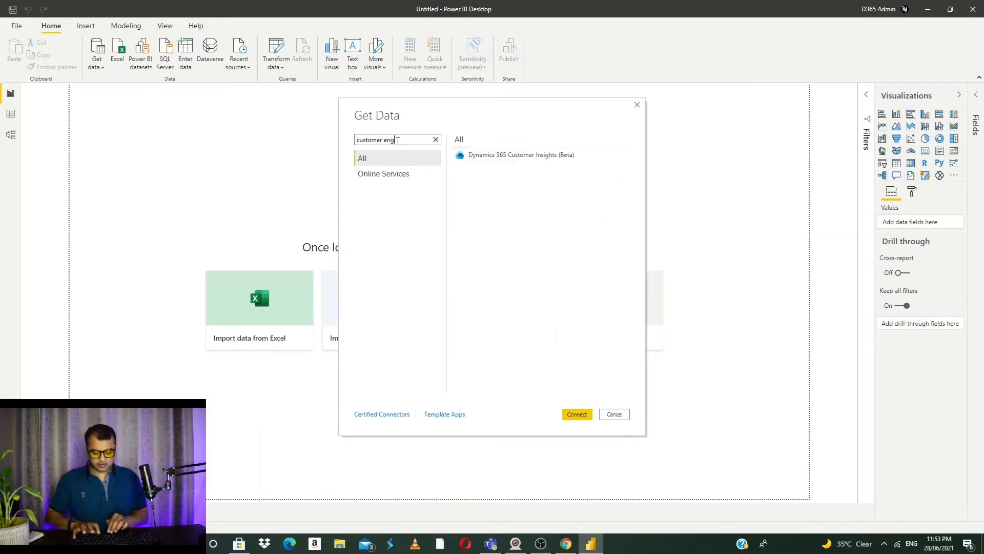
text(age)
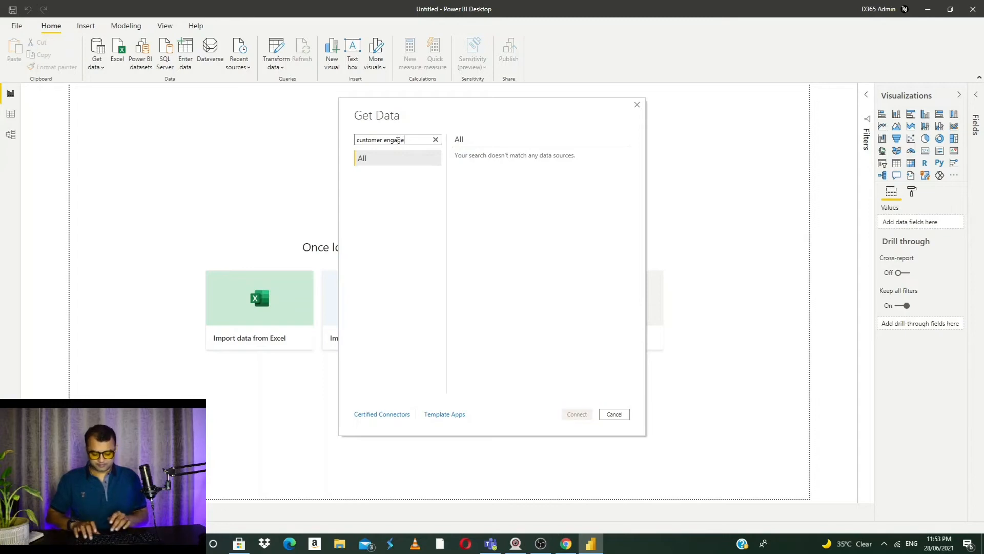
text(ment)
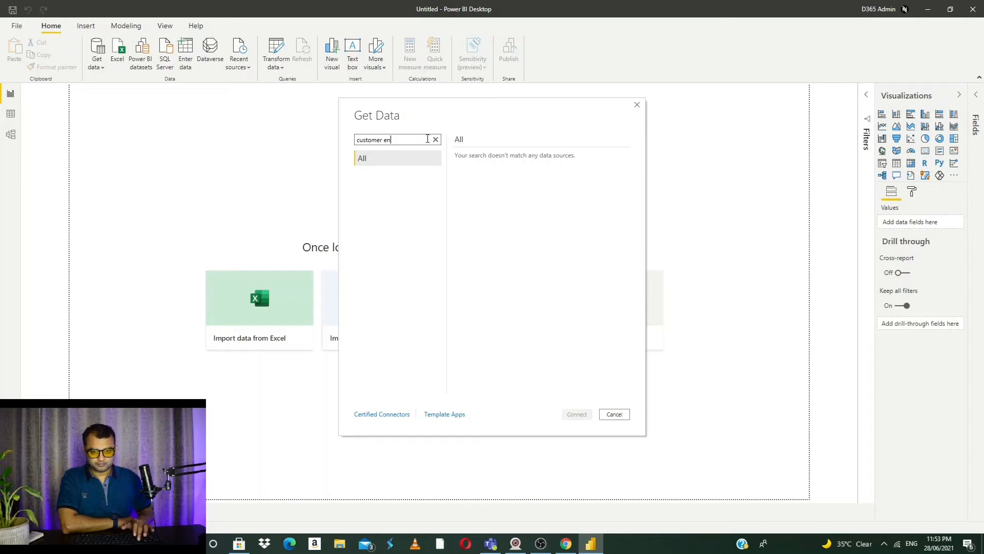
key(BackSpace)
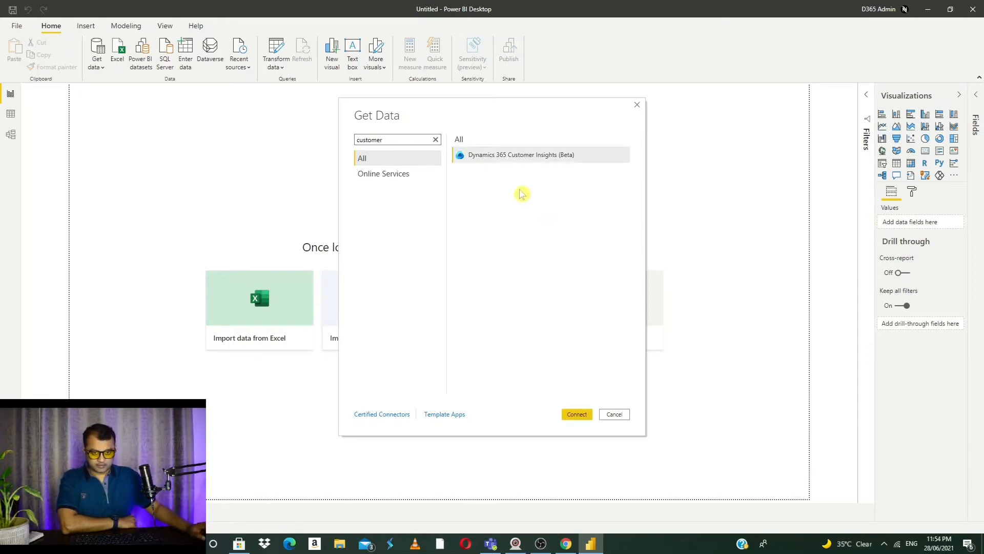
Find the Dynamics 365 Customer Insights (Beta) connector by searching "customer insight", connect with it, and accept the third-party service notice.
click(560, 155)
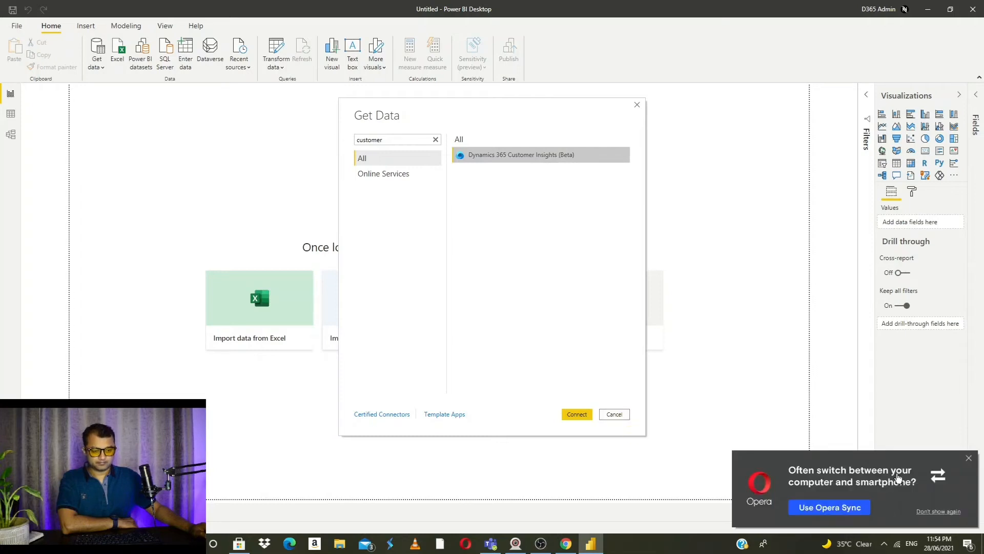
click(969, 458)
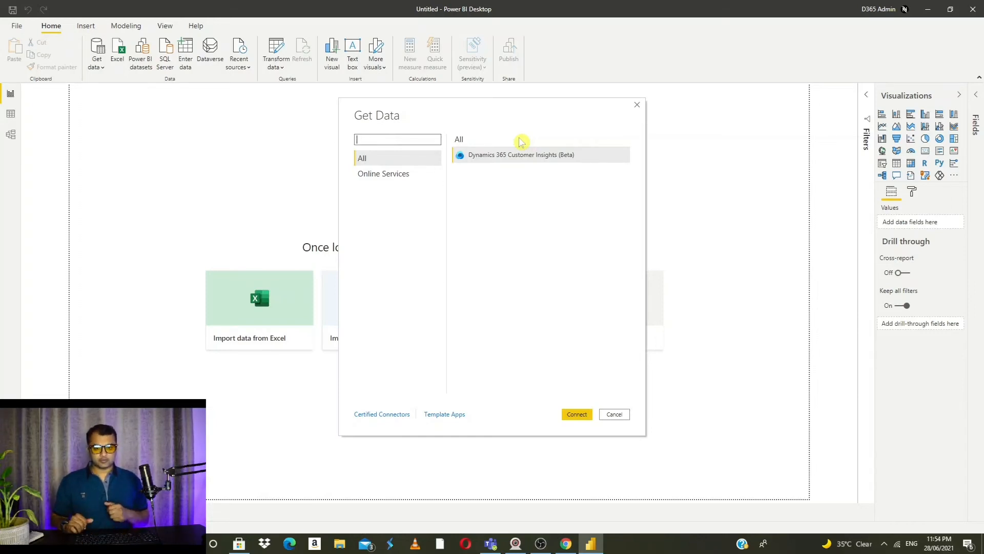
text(cu)
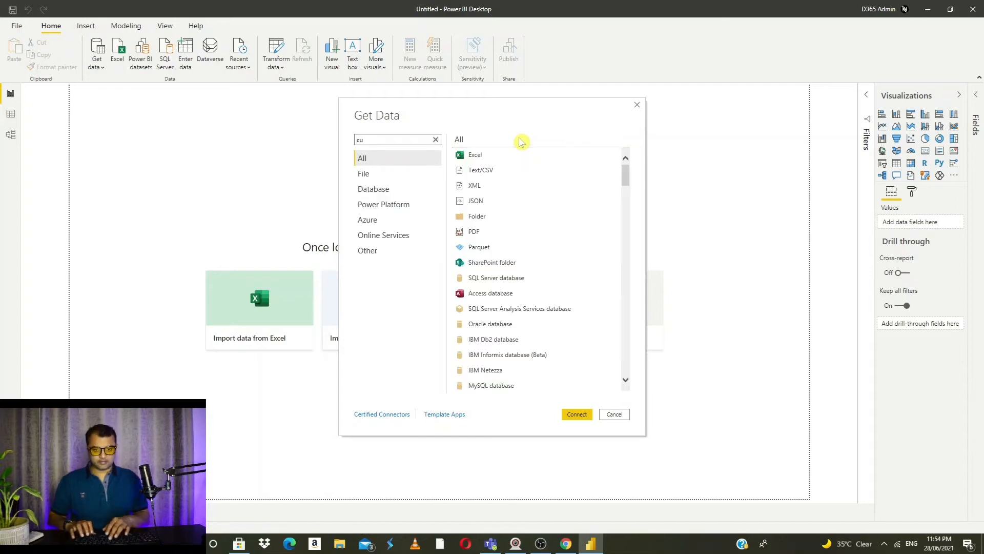
text(ws)
key(BackSpace)
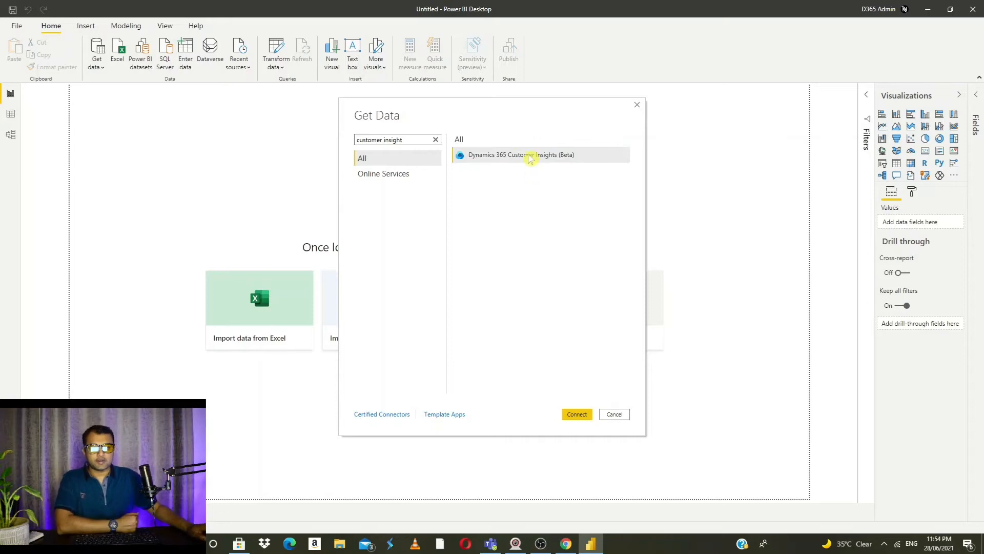
click(577, 415)
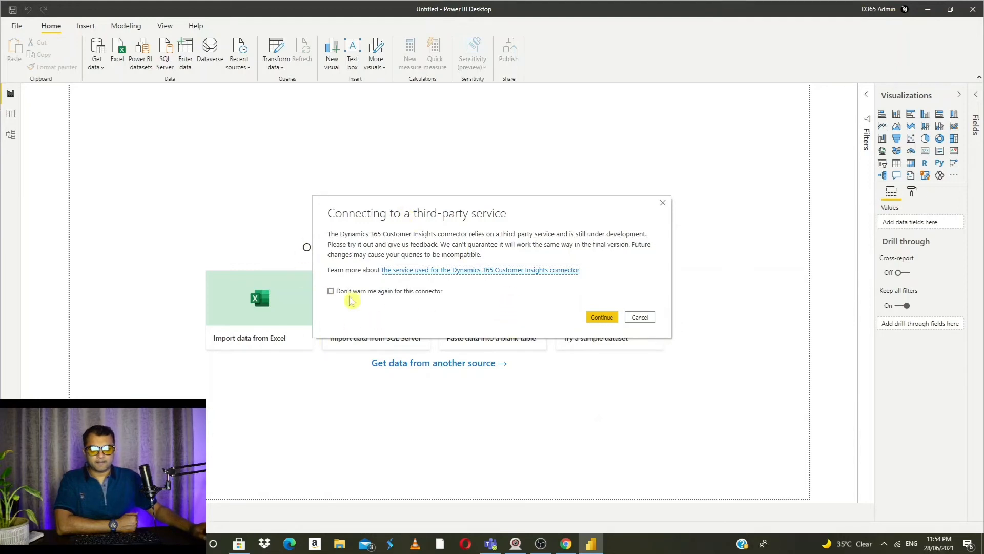
click(600, 316)
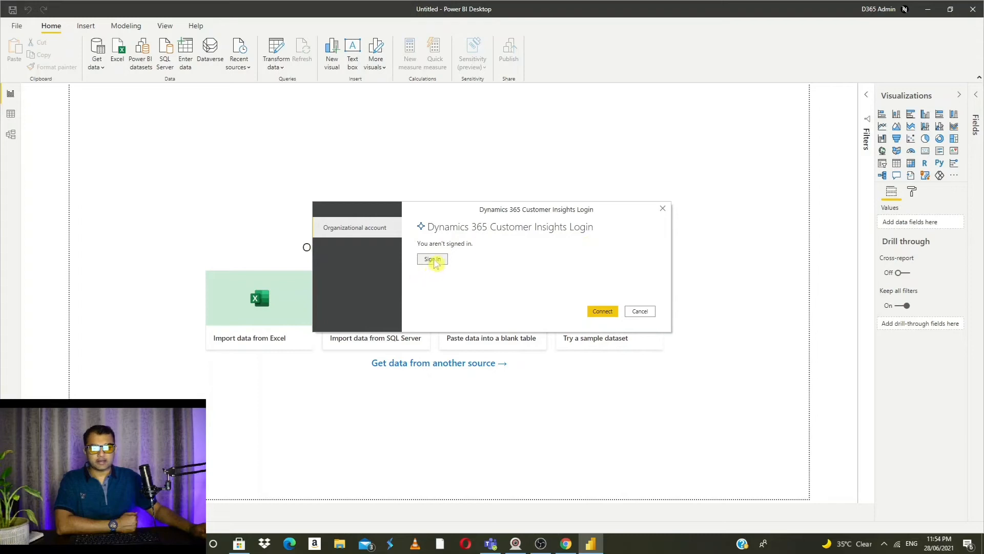
Sign in to Dynamics 365 Customer Insights with the listed admin account by entering the account password, and connect.
click(433, 260)
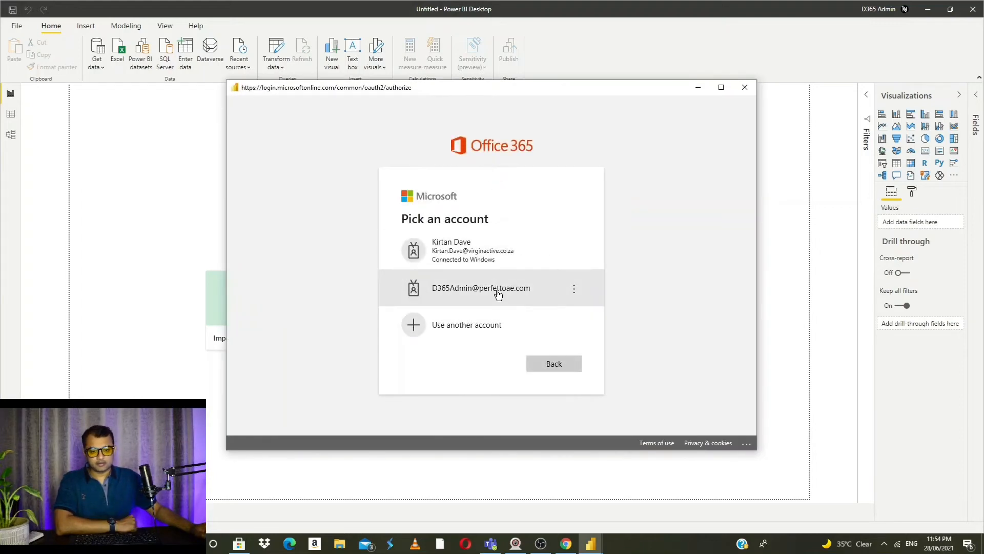
click(497, 294)
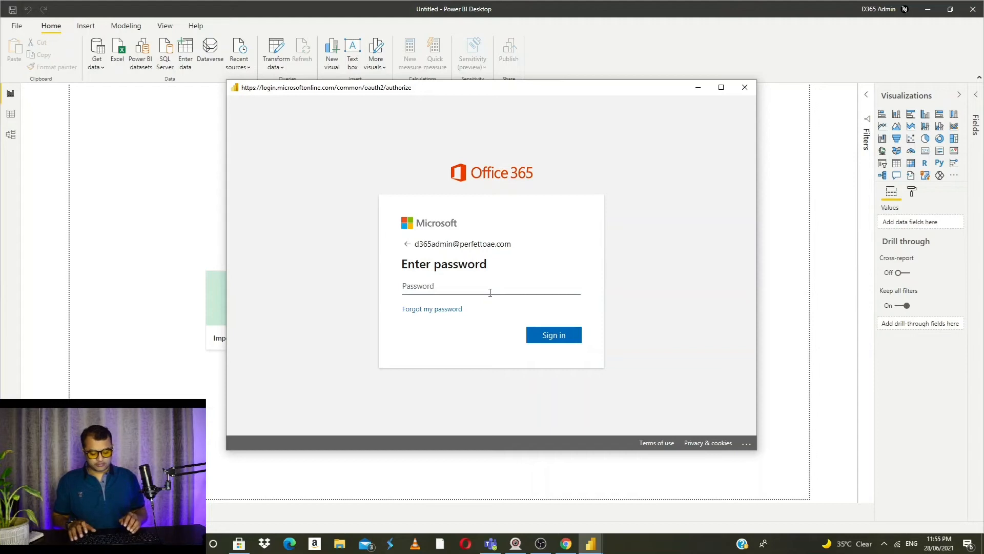
text(••••••)
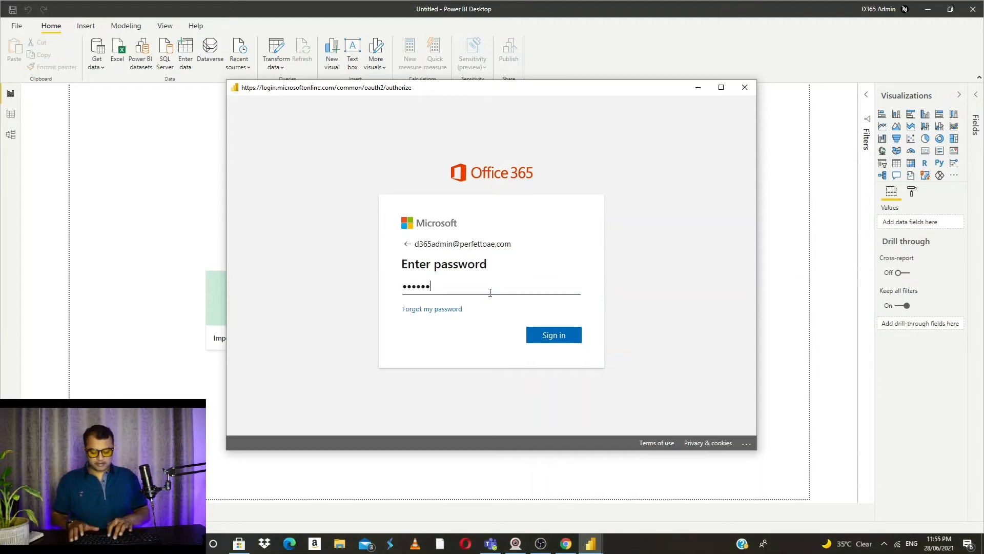
text(•••••)
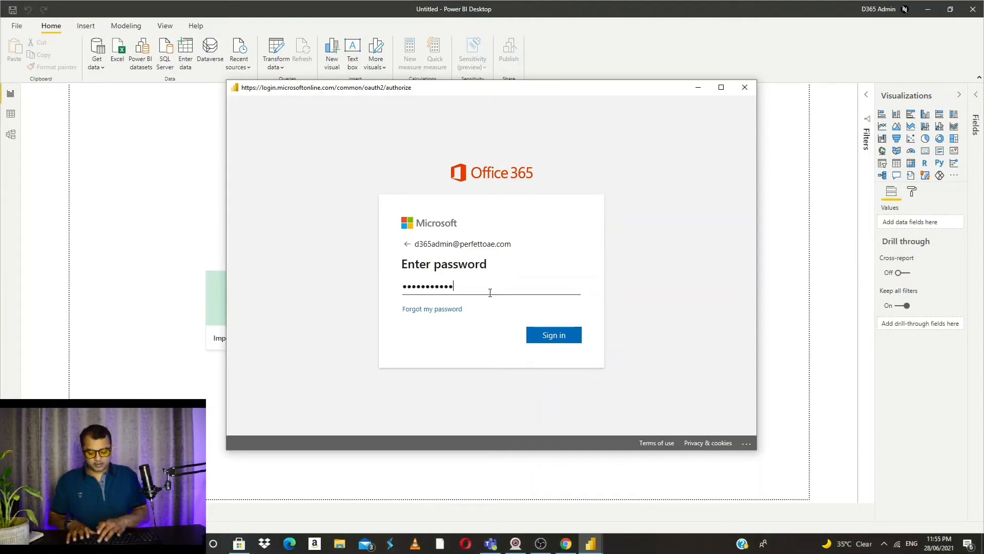
key(Return)
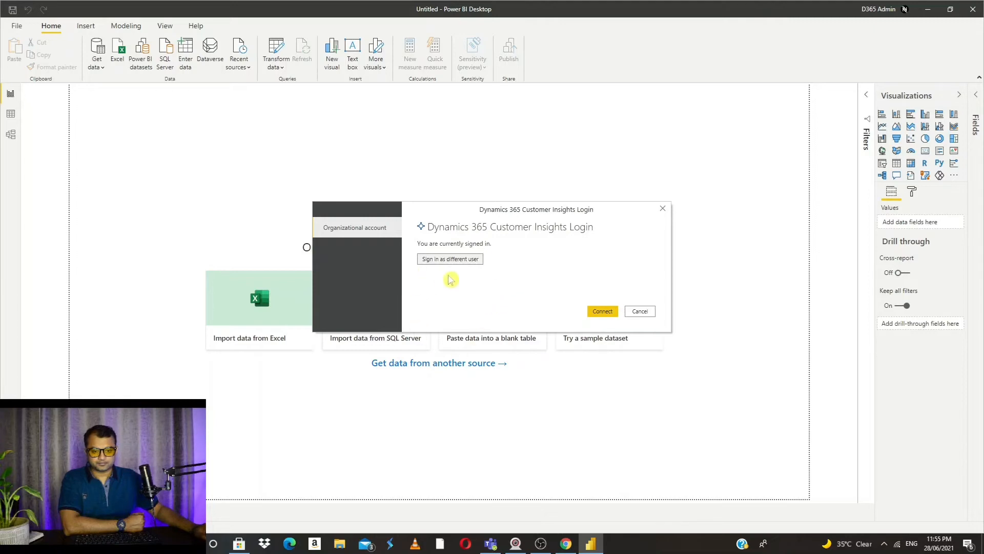
click(601, 314)
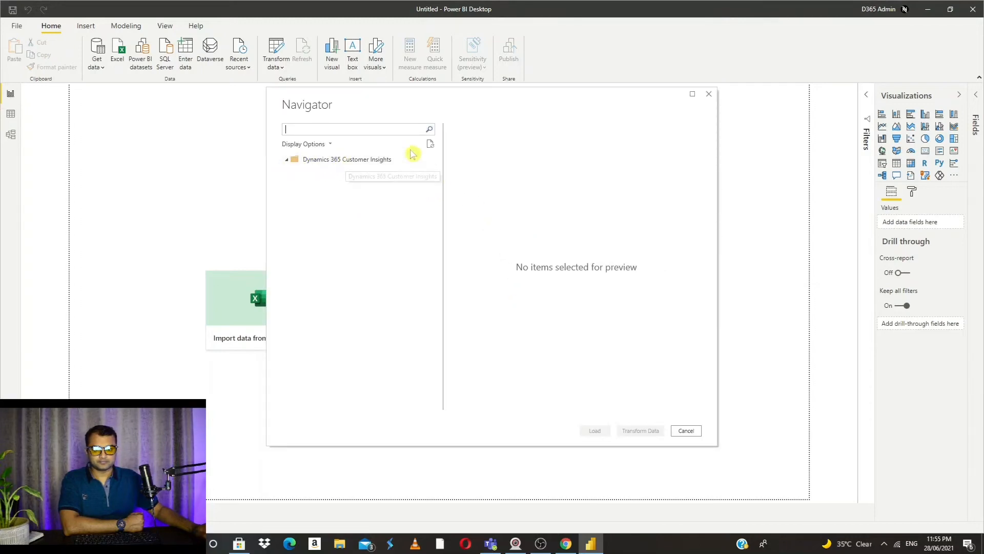
Examine the Dynamics 365 Customer Insights folder in the Navigator for available tables, refreshing it and checking the display options.
click(361, 160)
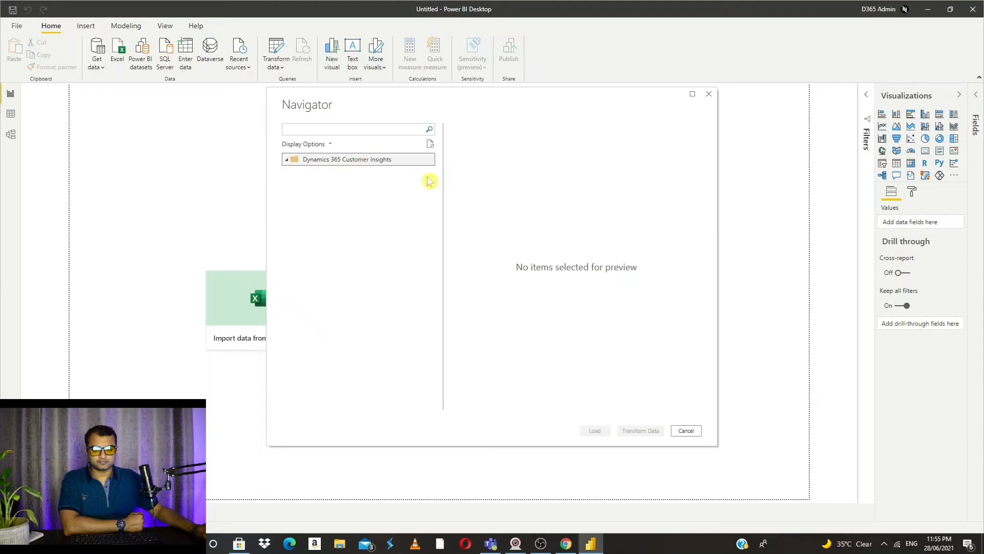
click(289, 162)
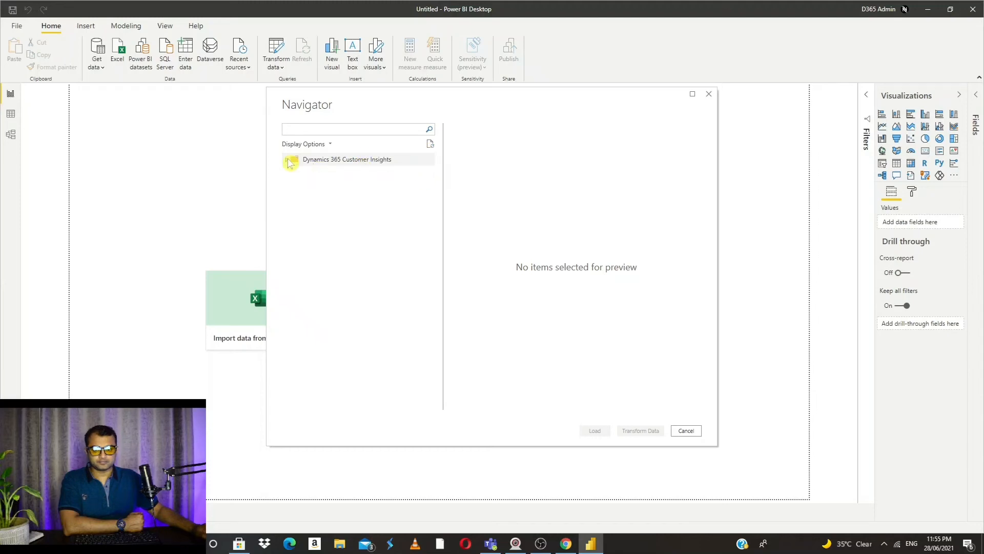
click(431, 146)
click(331, 144)
click(363, 229)
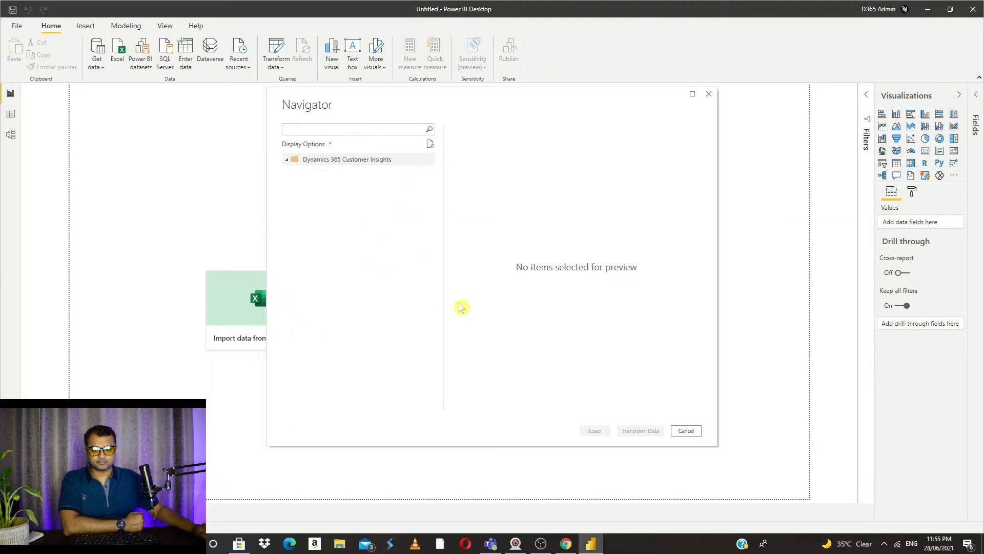
click(340, 161)
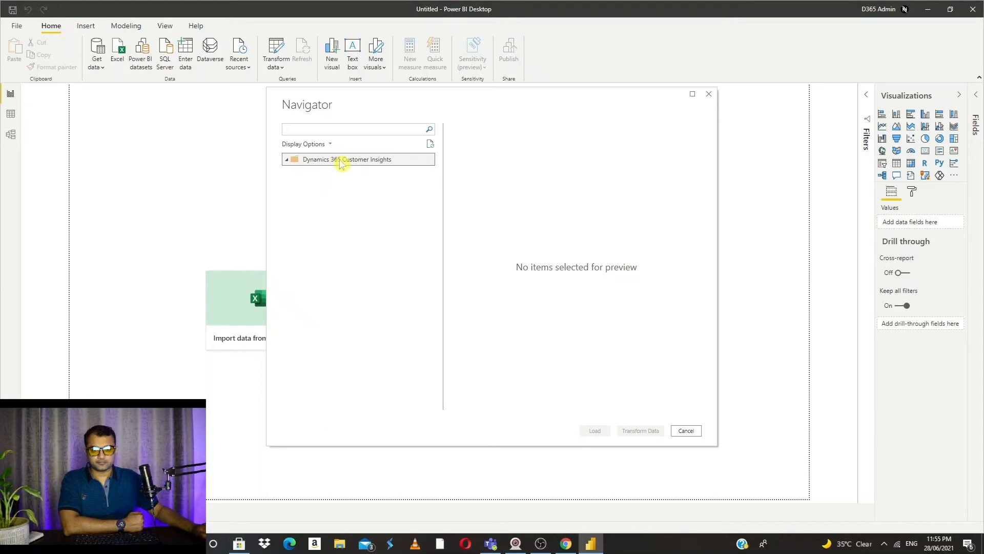
click(290, 160)
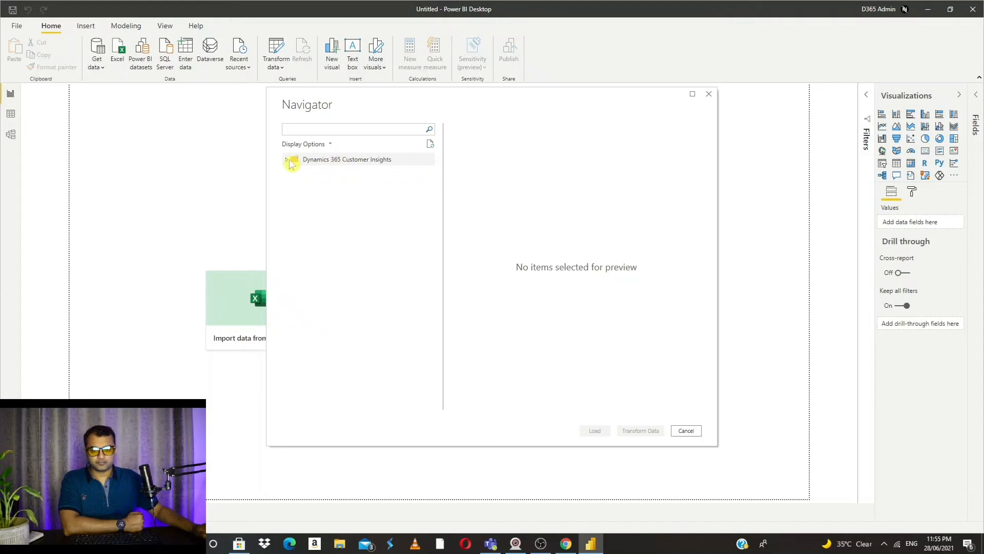
click(288, 160)
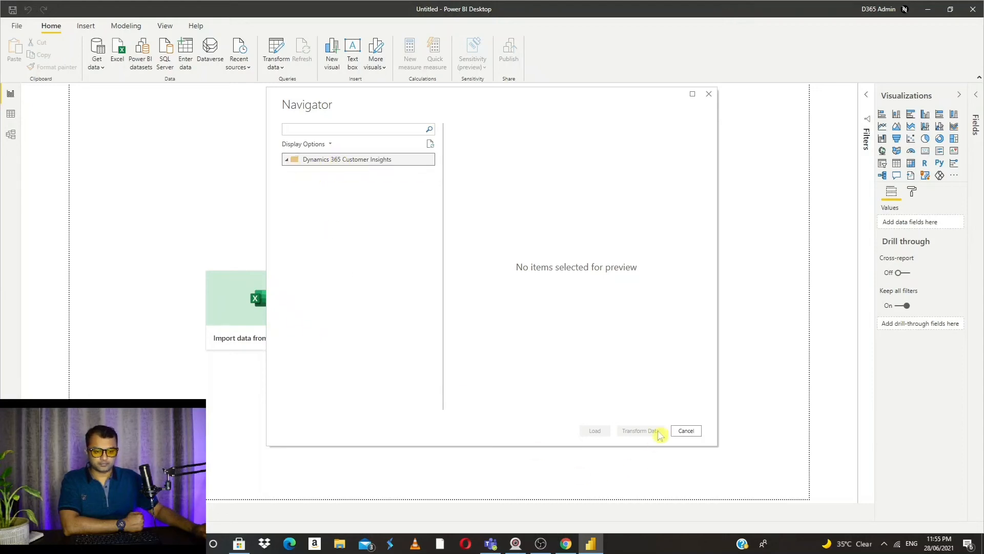
Close the Customer Insights Navigator without loading any data.
click(686, 431)
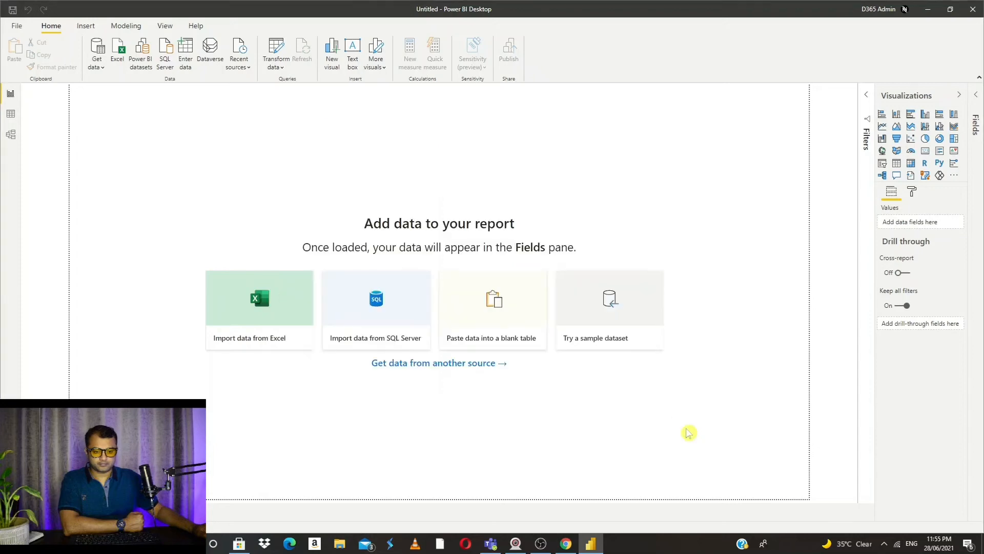
click(541, 544)
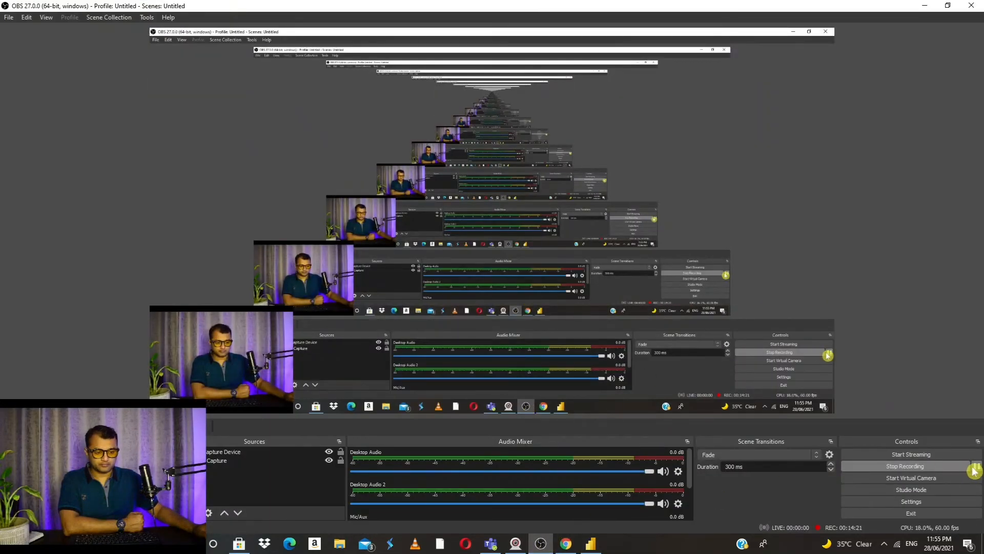
click(977, 466)
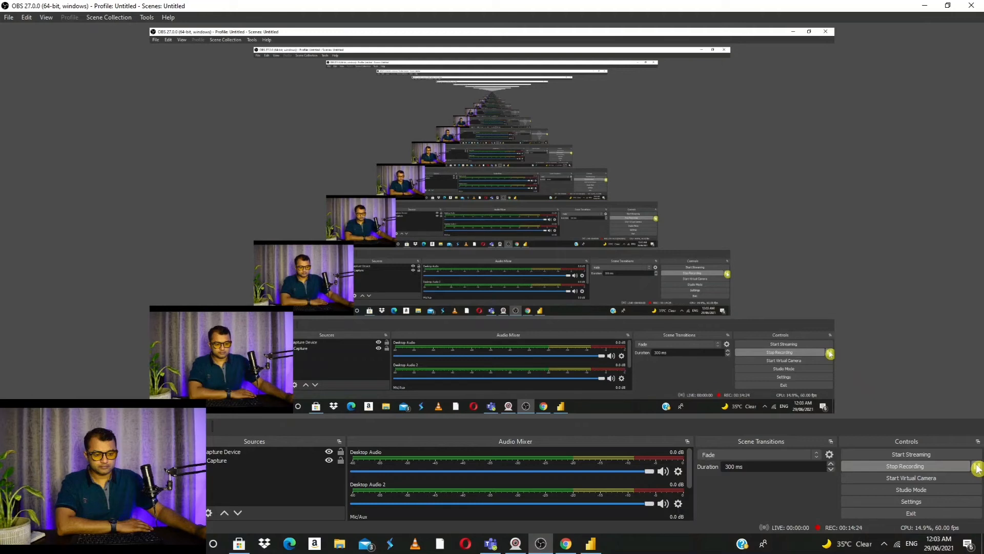
click(928, 5)
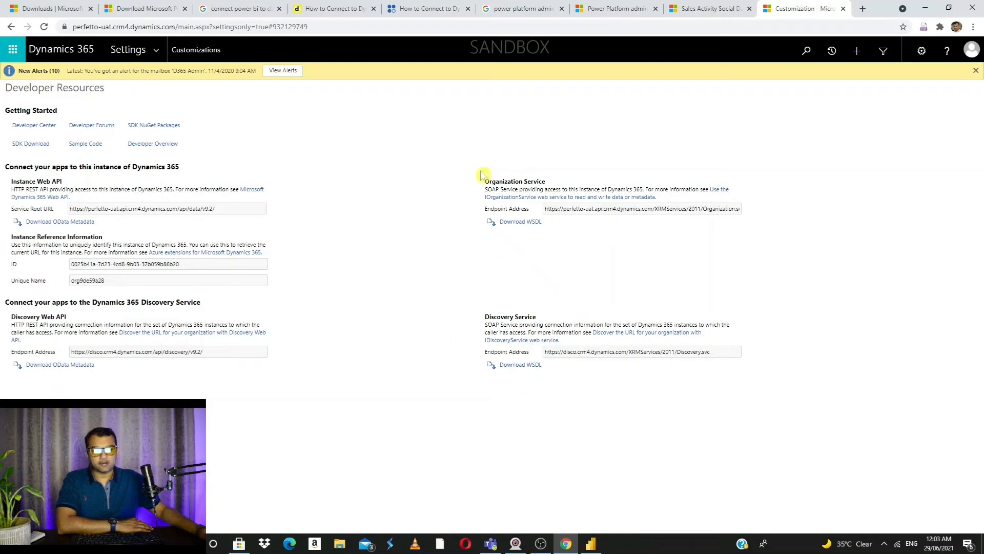
Copy the Instance Web API's Service Root URL from the Dynamics 365 Developer Resources page.
click(158, 53)
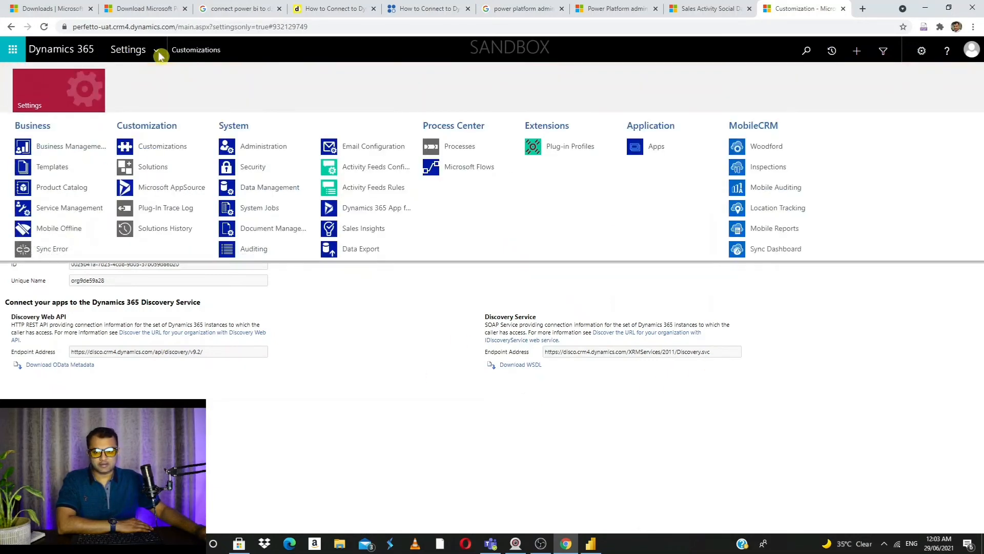
click(491, 449)
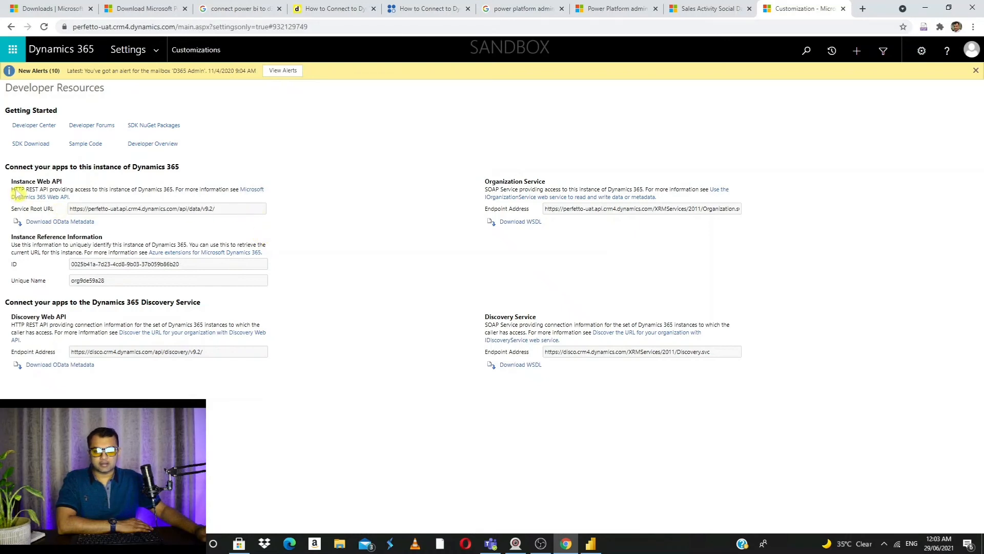
drag(227, 210, 66, 210)
key(ctrl+c)
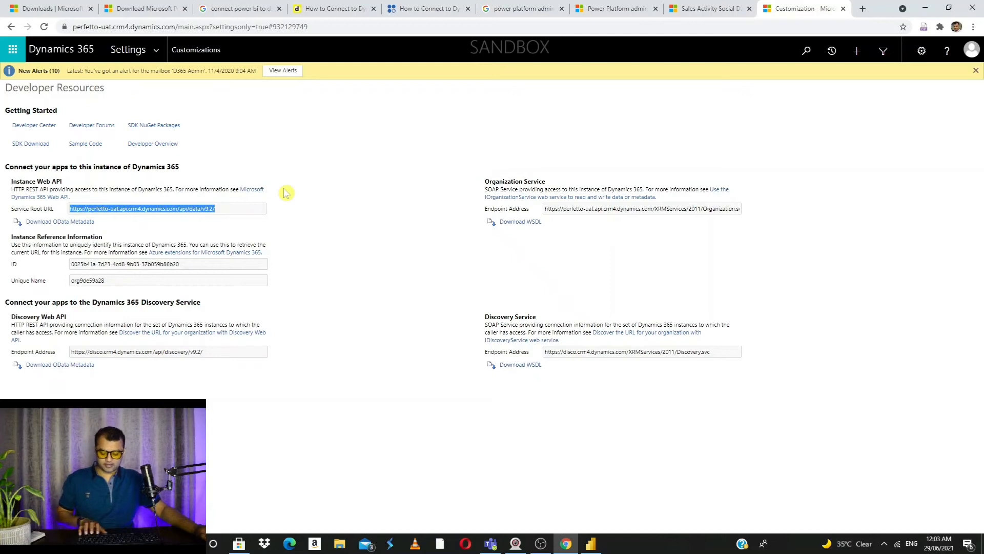
click(593, 547)
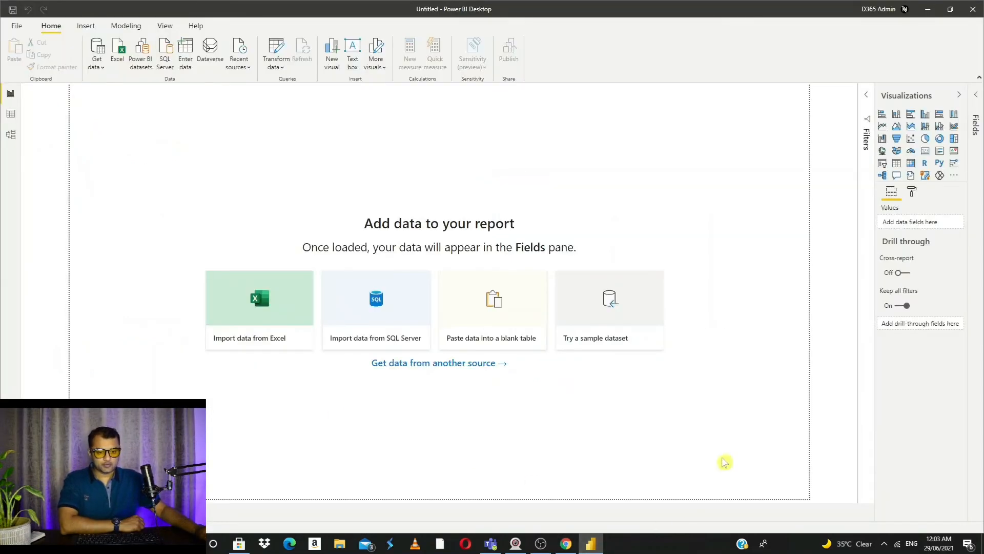
click(95, 72)
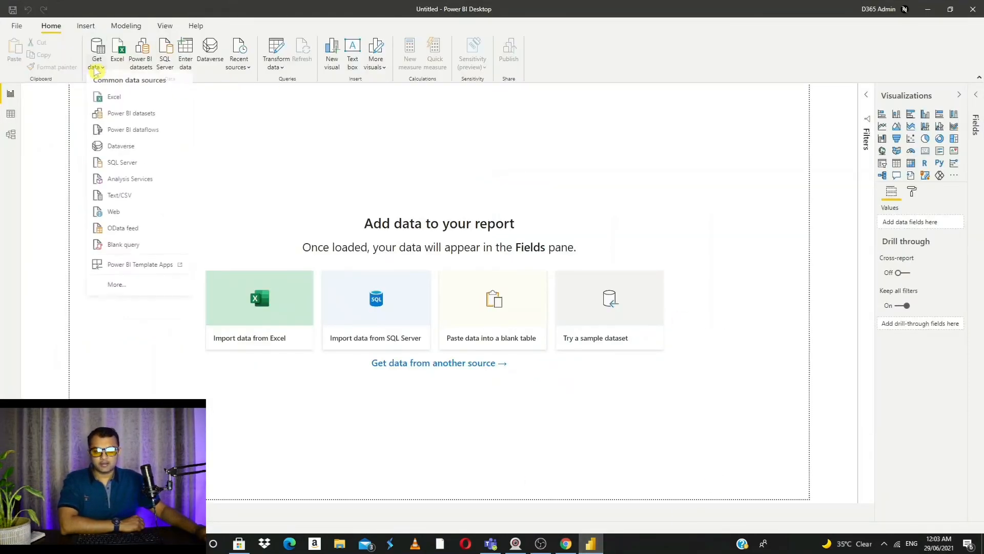
click(125, 287)
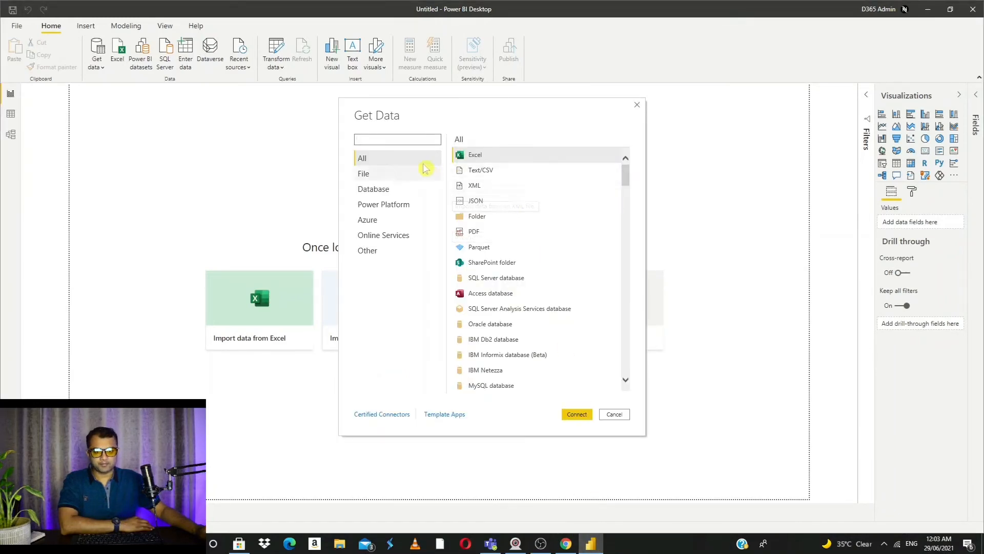
click(406, 236)
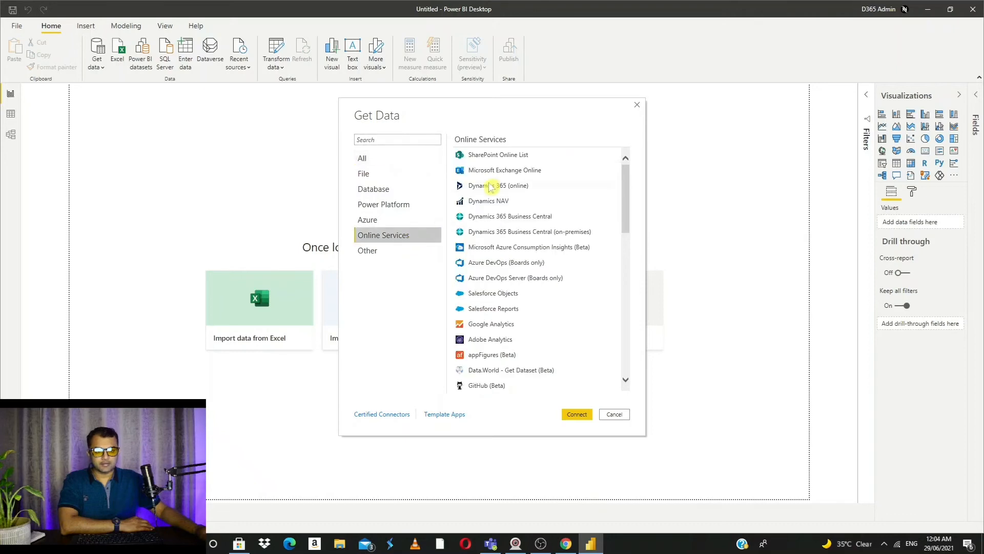
click(541, 185)
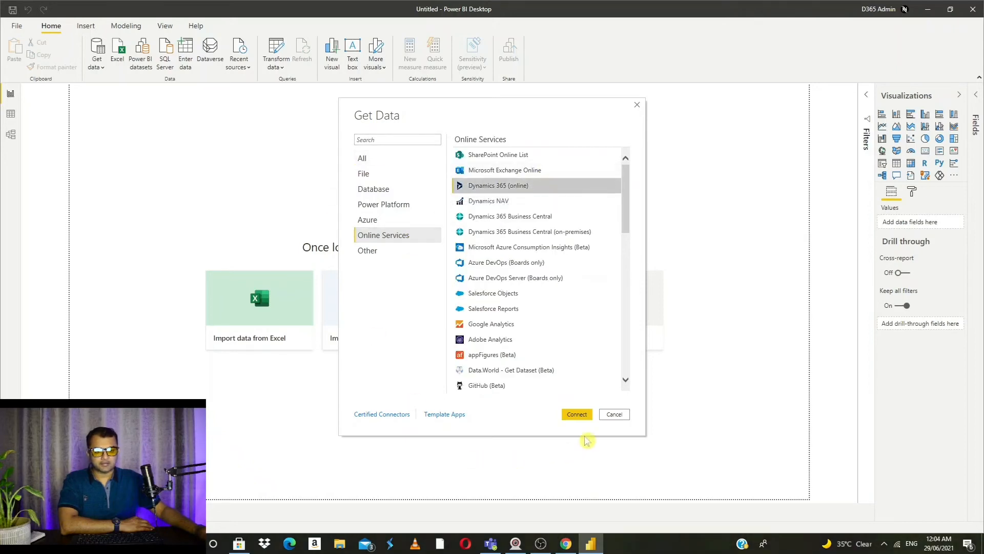
click(582, 416)
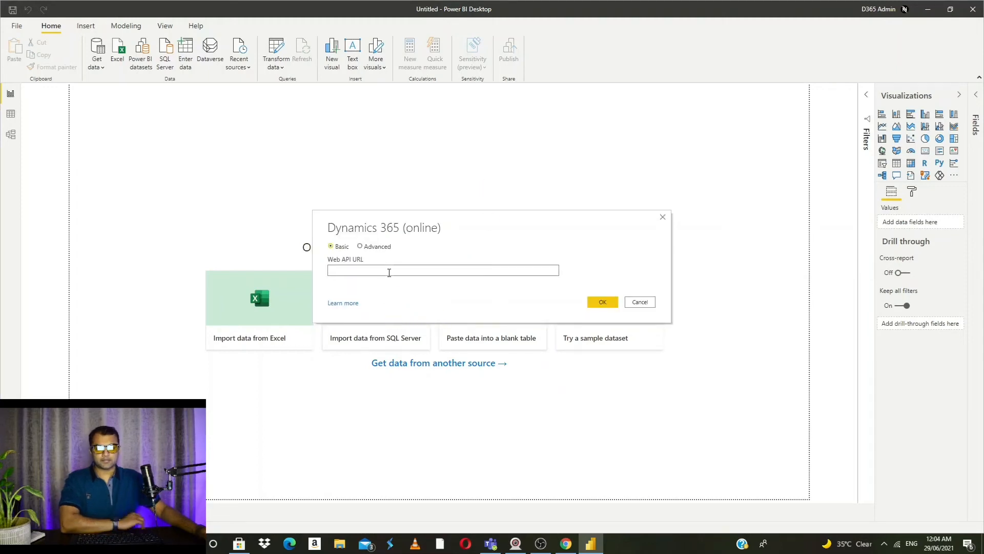
key(ctrl+v)
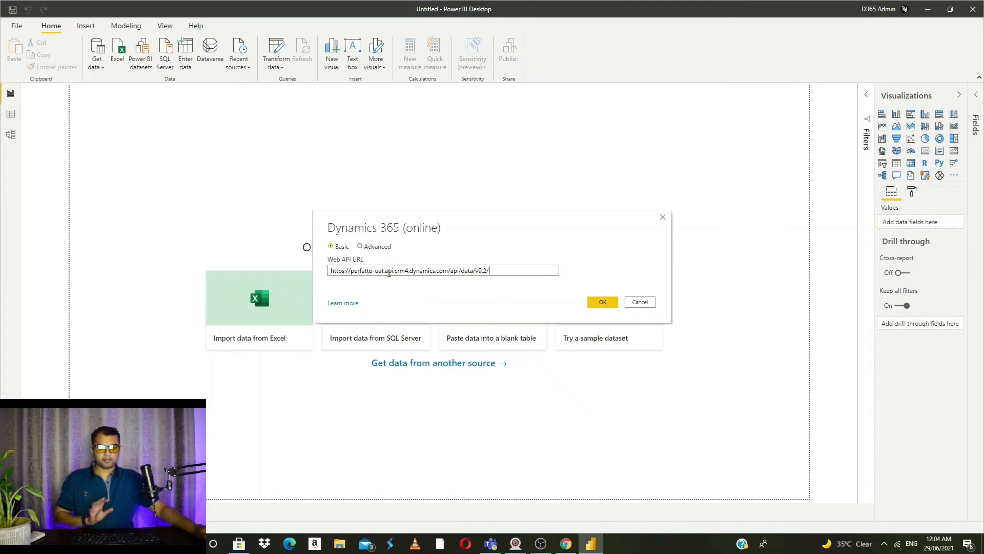
click(604, 306)
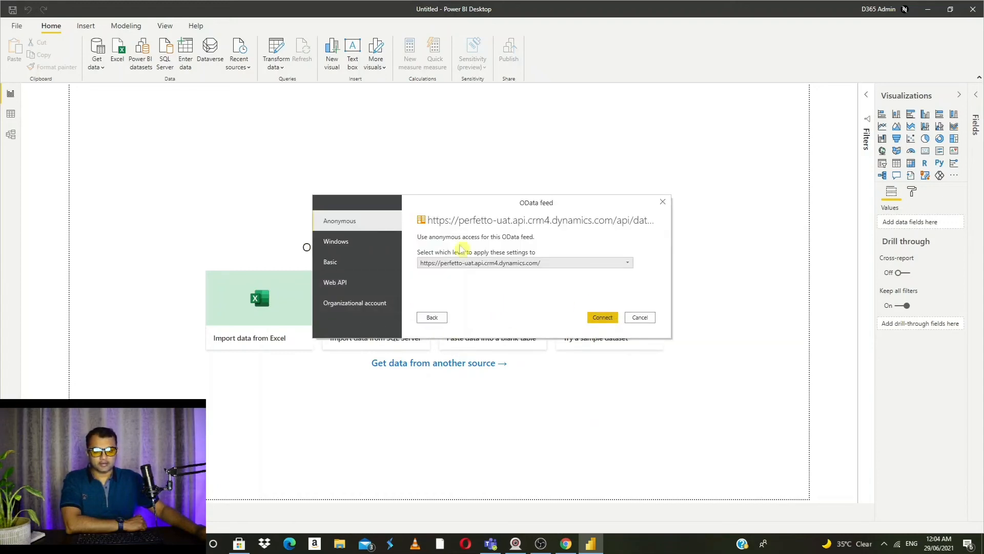
click(594, 262)
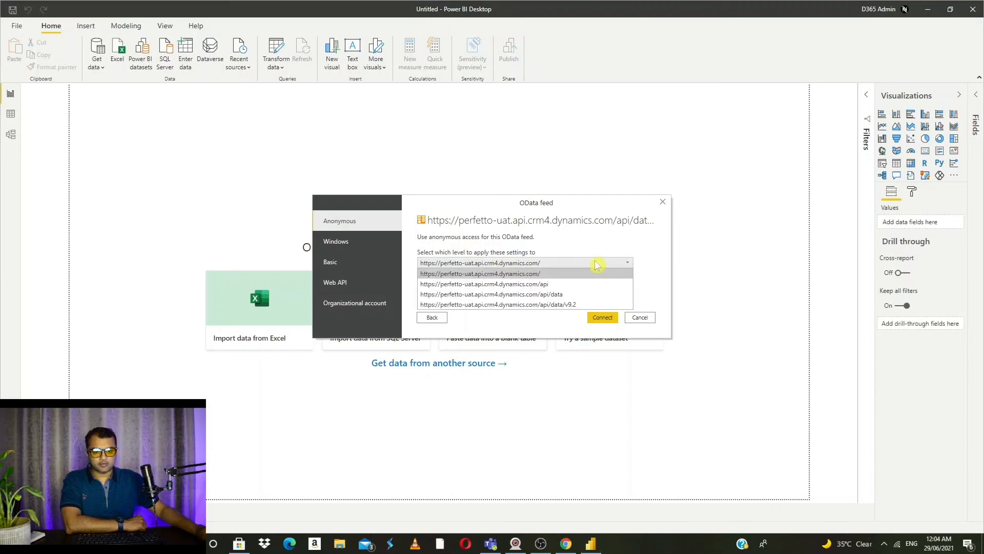
click(603, 305)
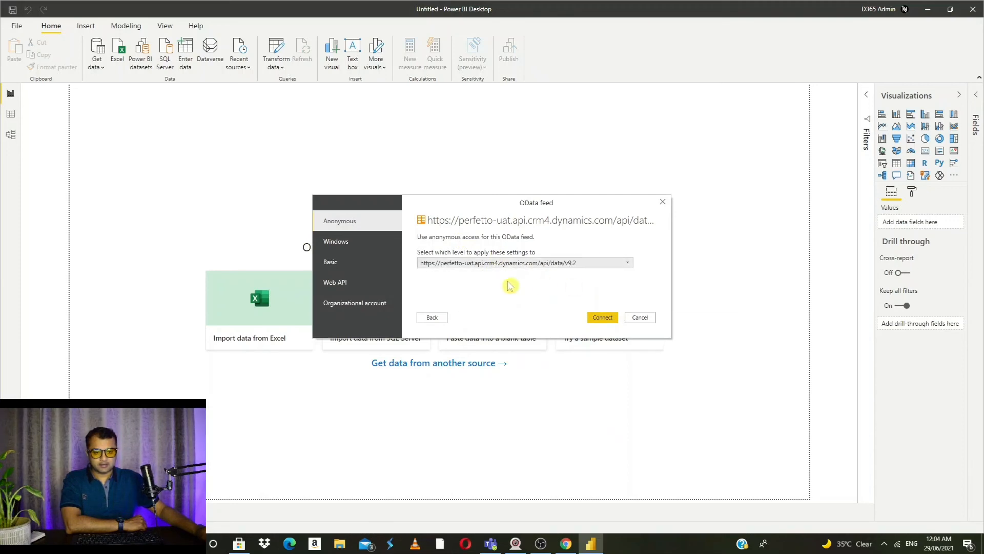
click(603, 318)
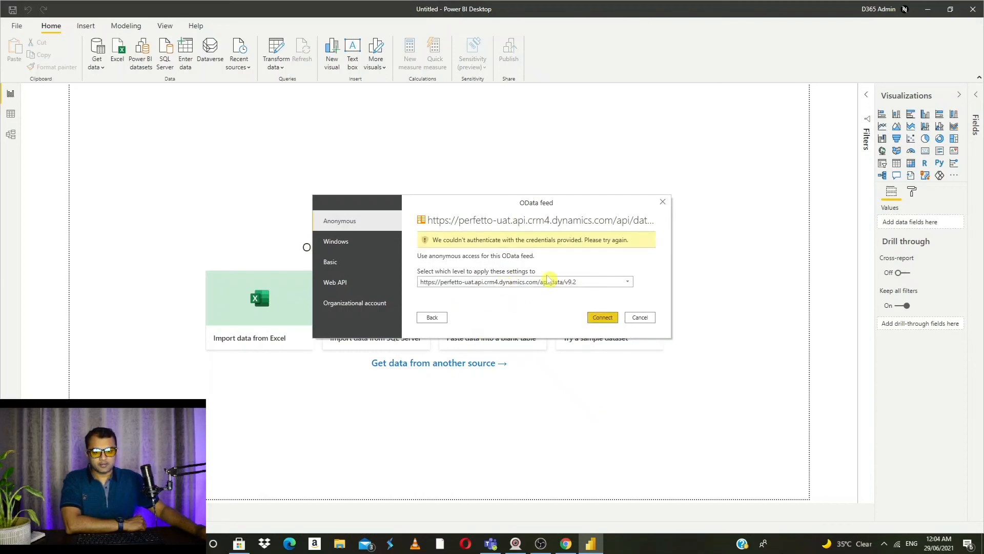
Sign in to the OData feed with the listed admin organizational account by entering the account password, and connect.
click(373, 302)
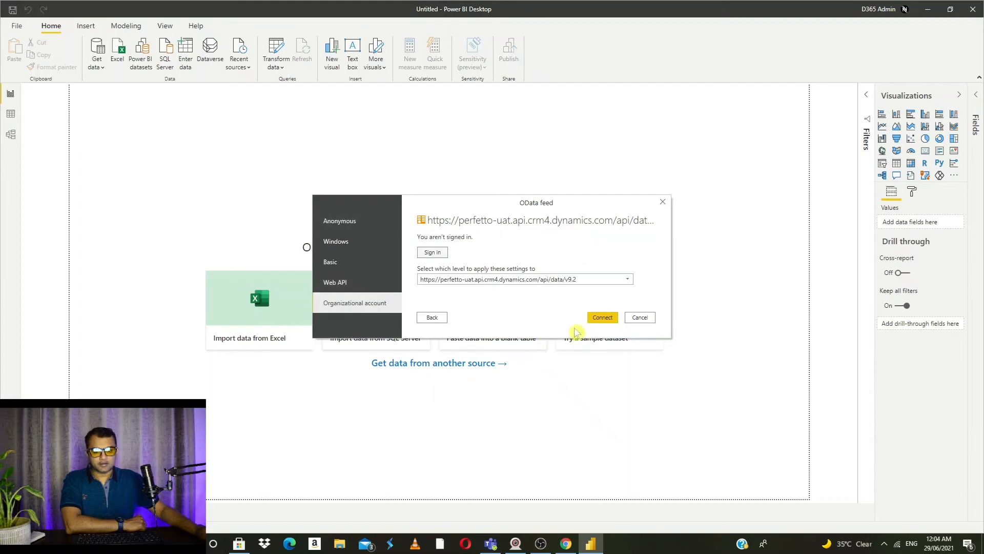
click(431, 253)
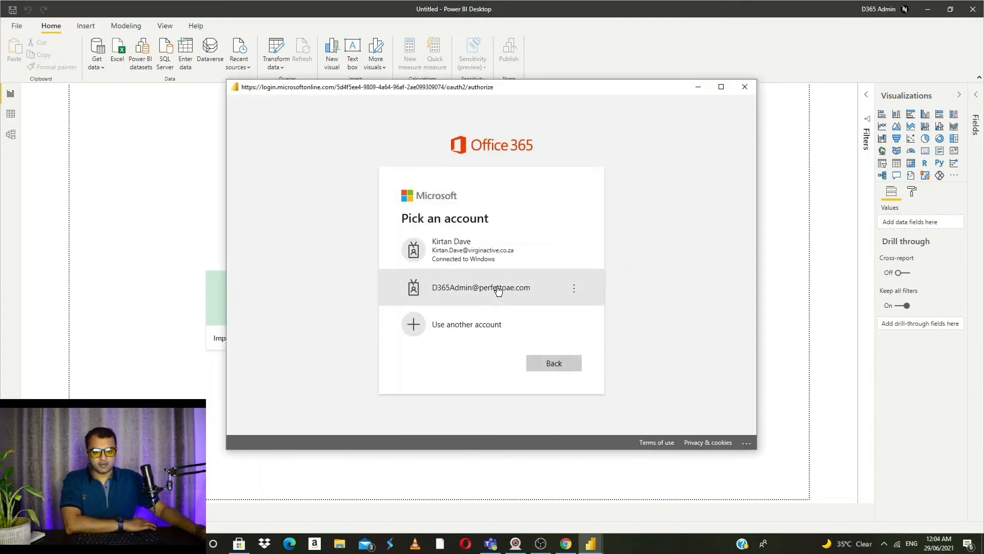
click(499, 290)
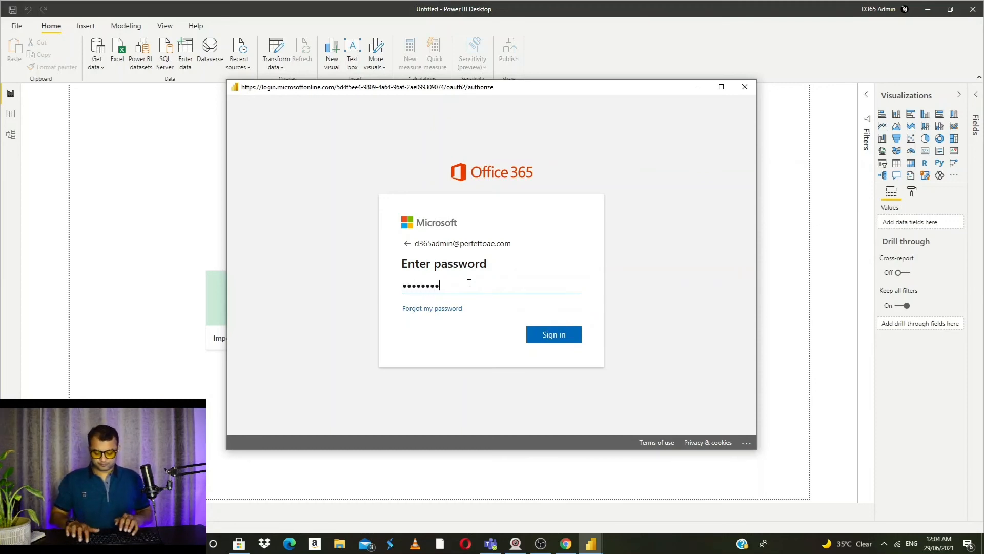
key(Return)
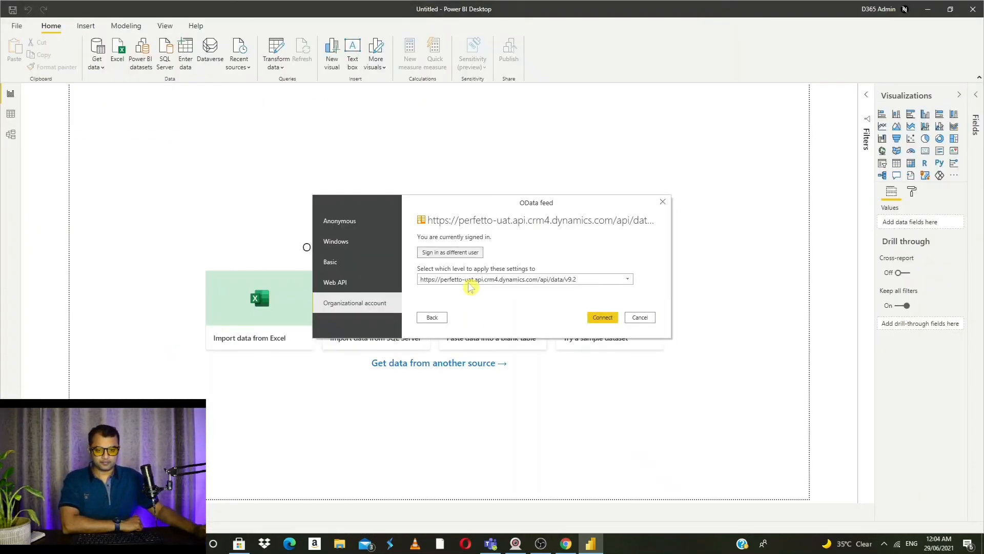
click(601, 318)
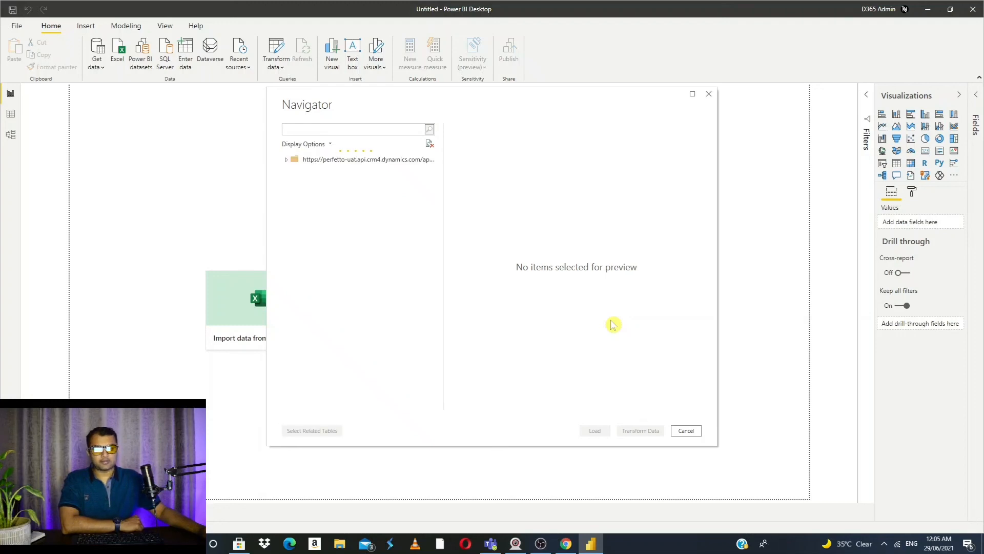
Expand the Dynamics 365 environment in the Navigator, examine its available tables, and close the Navigator without loading any.
click(289, 162)
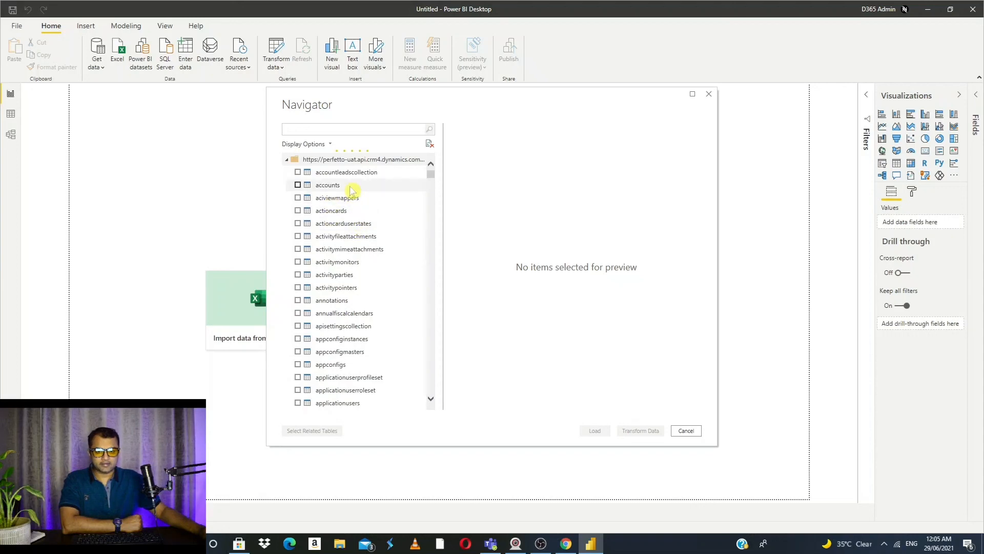
scroll(351, 190, down, 15)
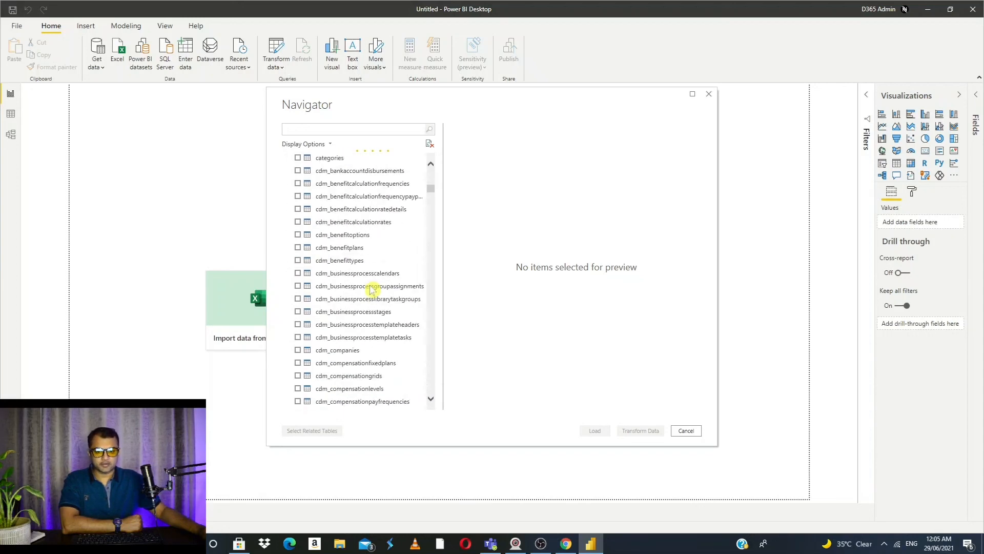
scroll(368, 279, down, 10)
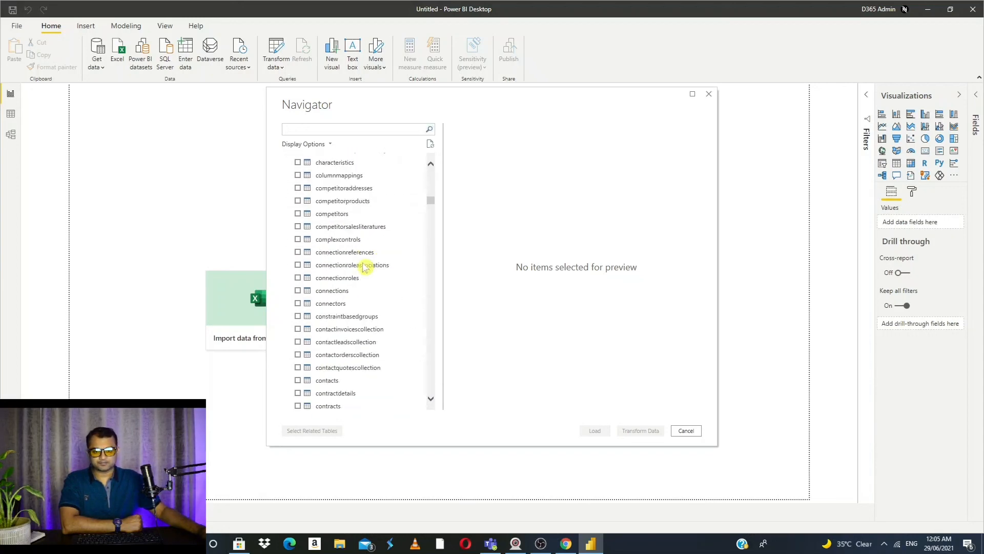
scroll(365, 267, down, 15)
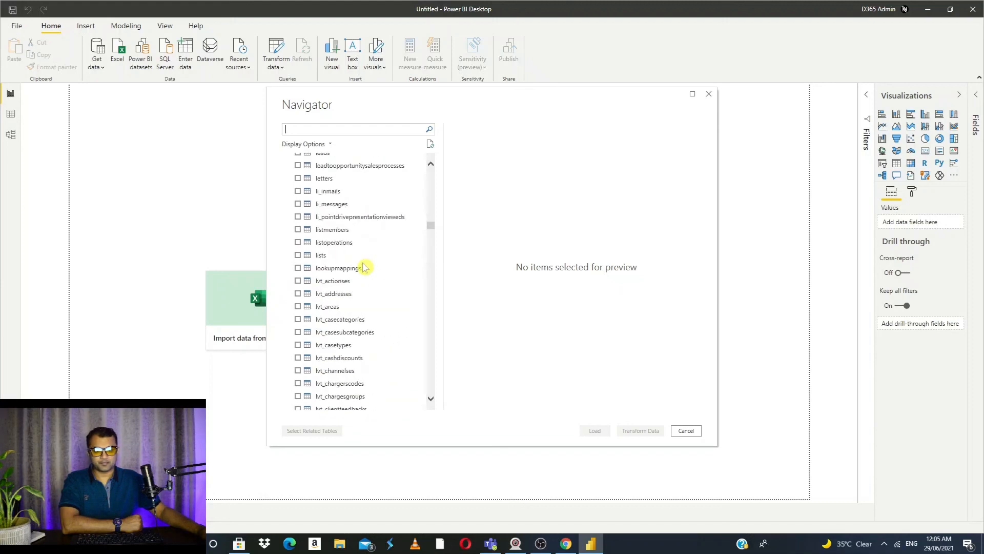
scroll(364, 266, down, 10)
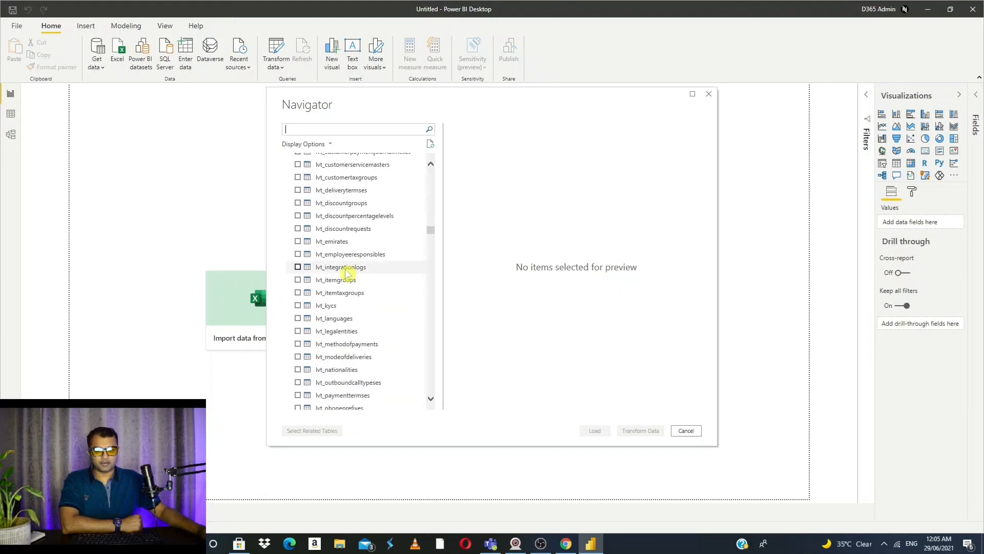
click(686, 431)
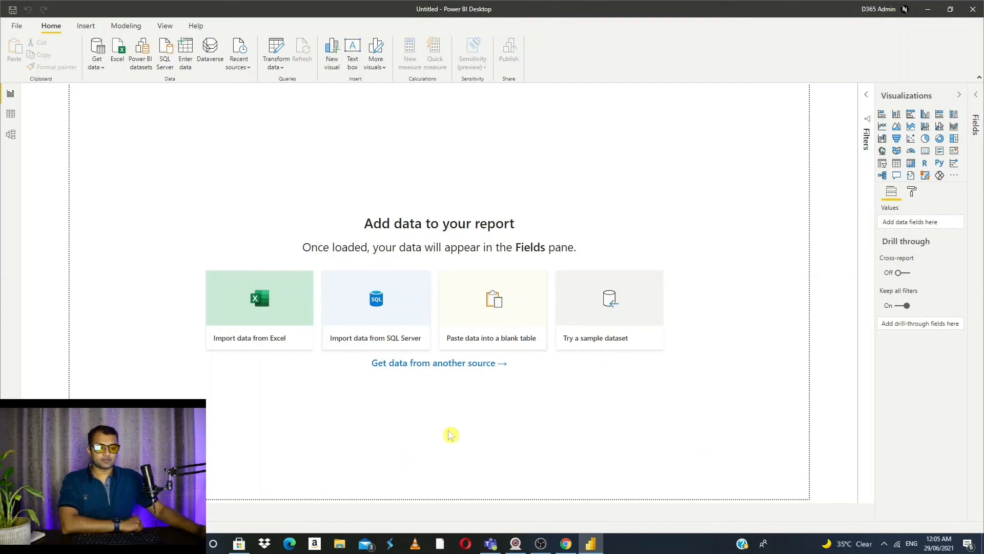